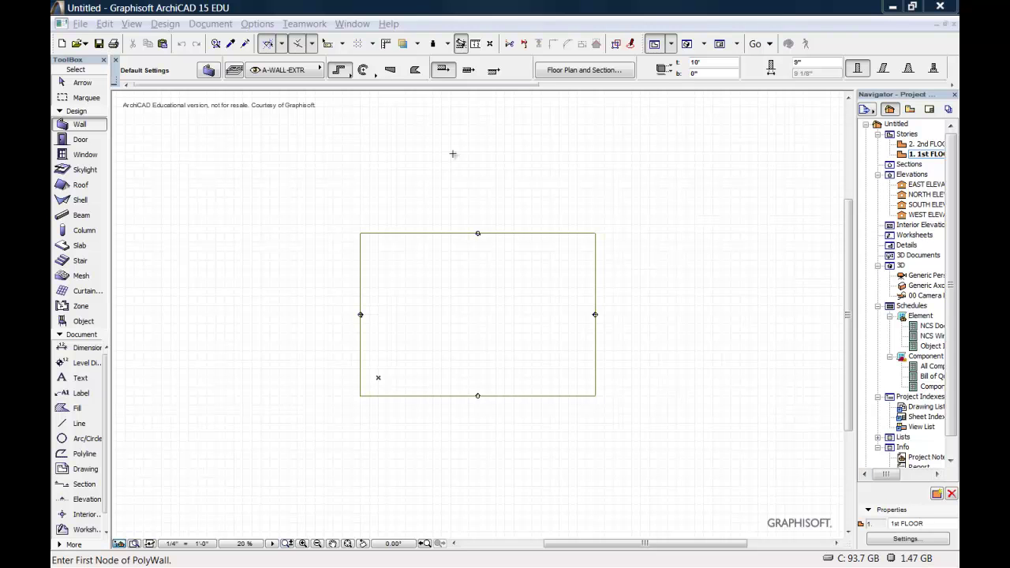
Create a new untitled project from the ArchiCAD 15 template using the Standard Profile 15 work environment
click(79, 25)
mouse_move(161, 46)
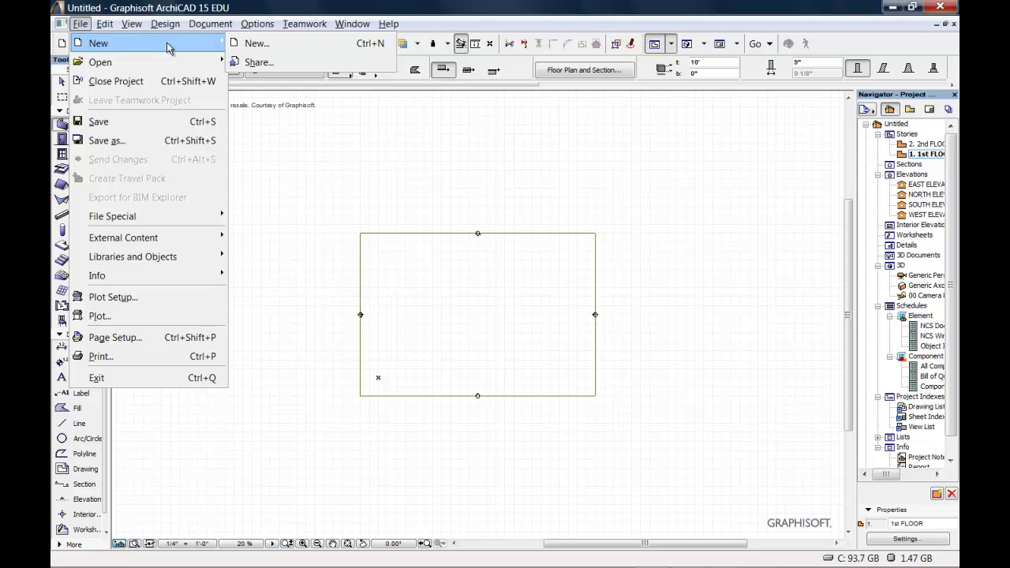
click(256, 43)
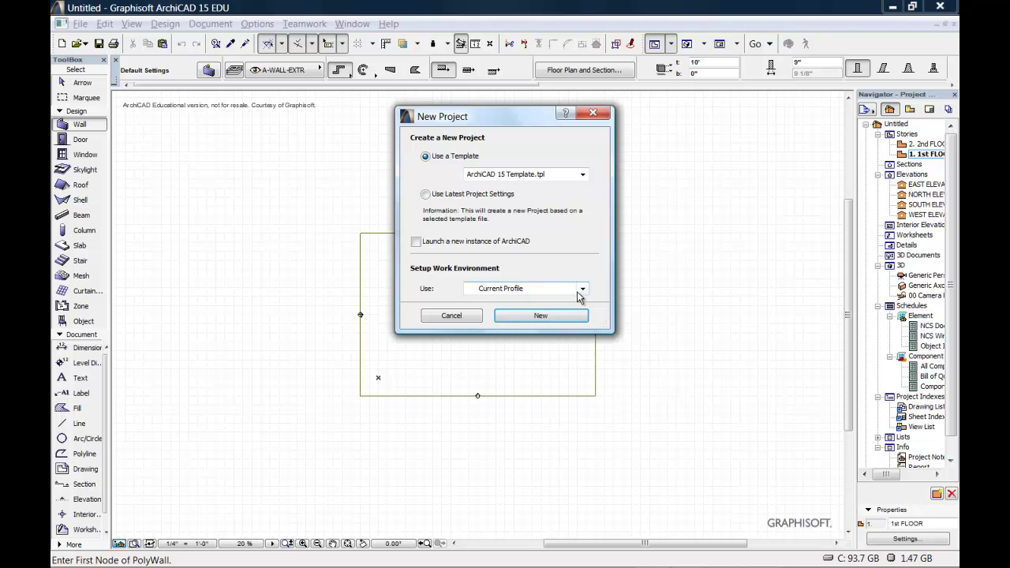
click(583, 291)
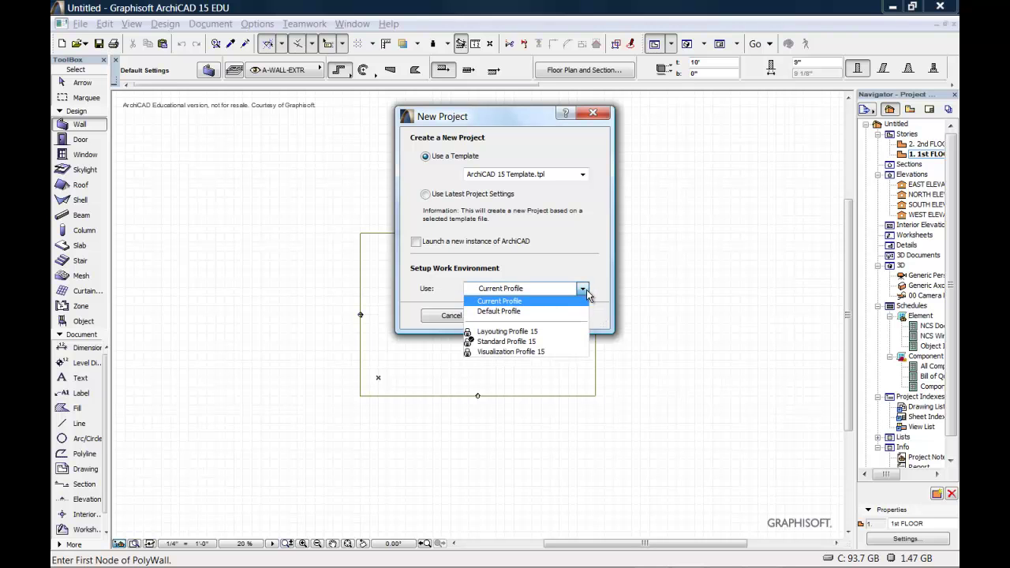
click(521, 340)
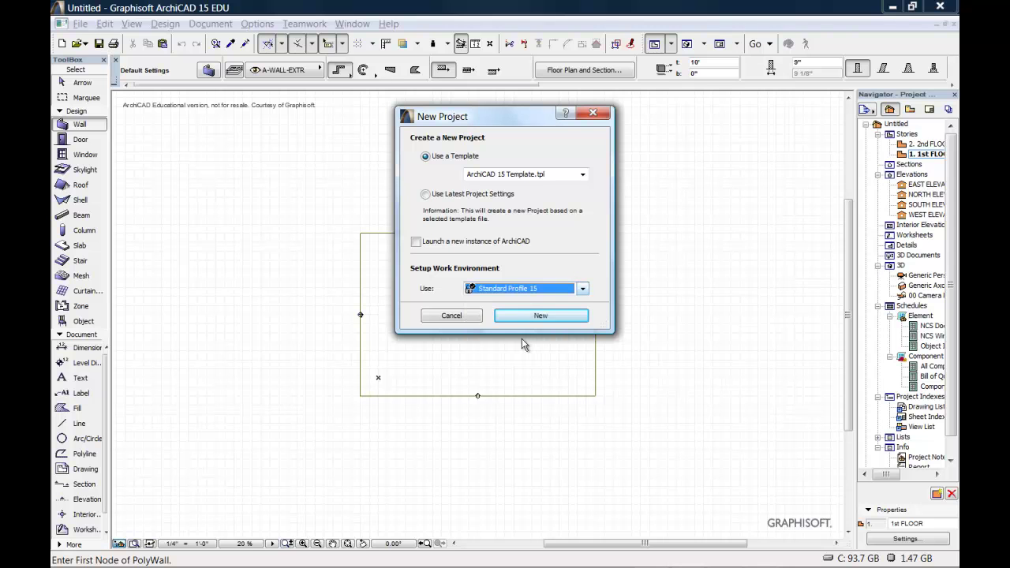
click(543, 315)
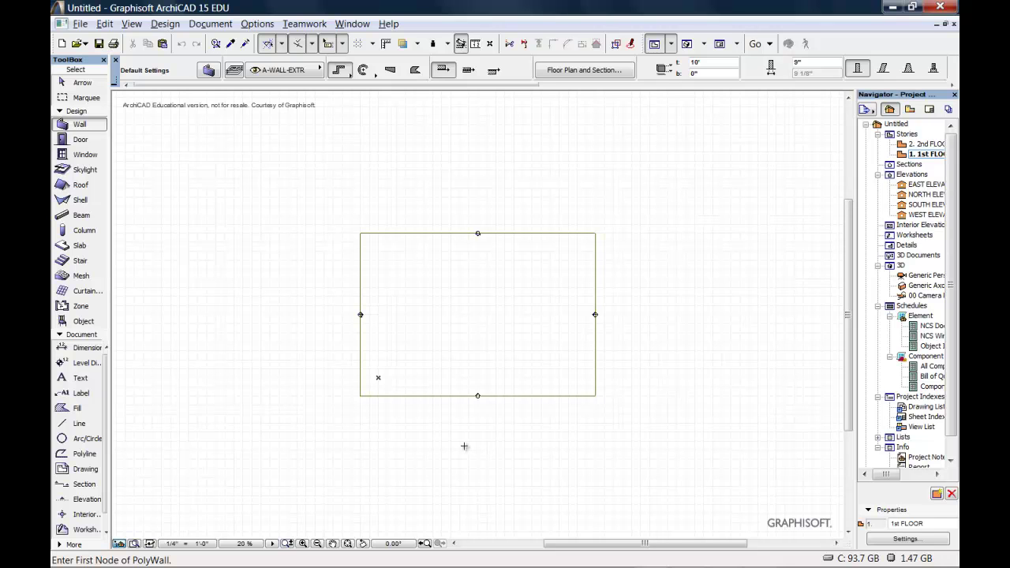
click(348, 543)
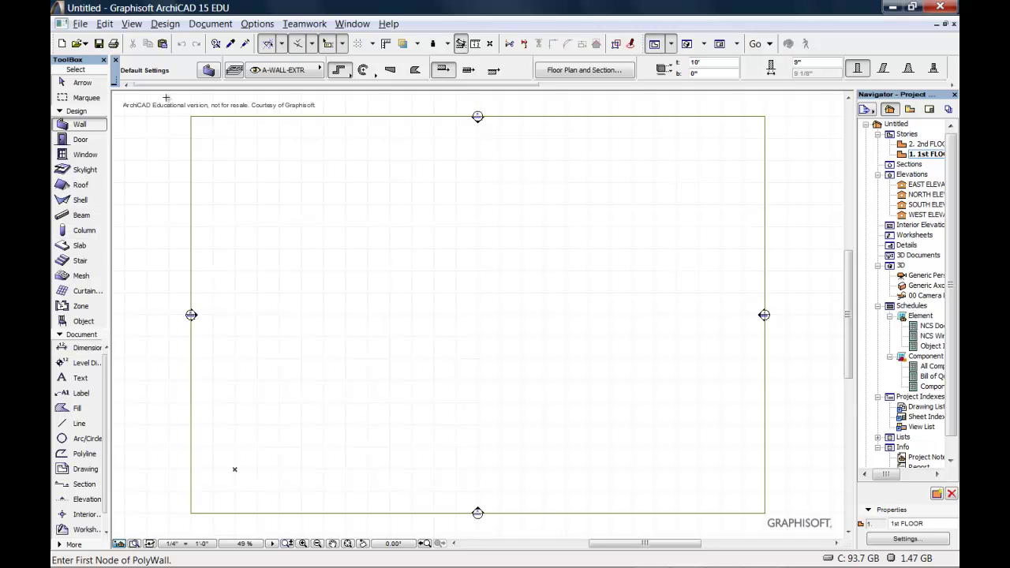
click(209, 72)
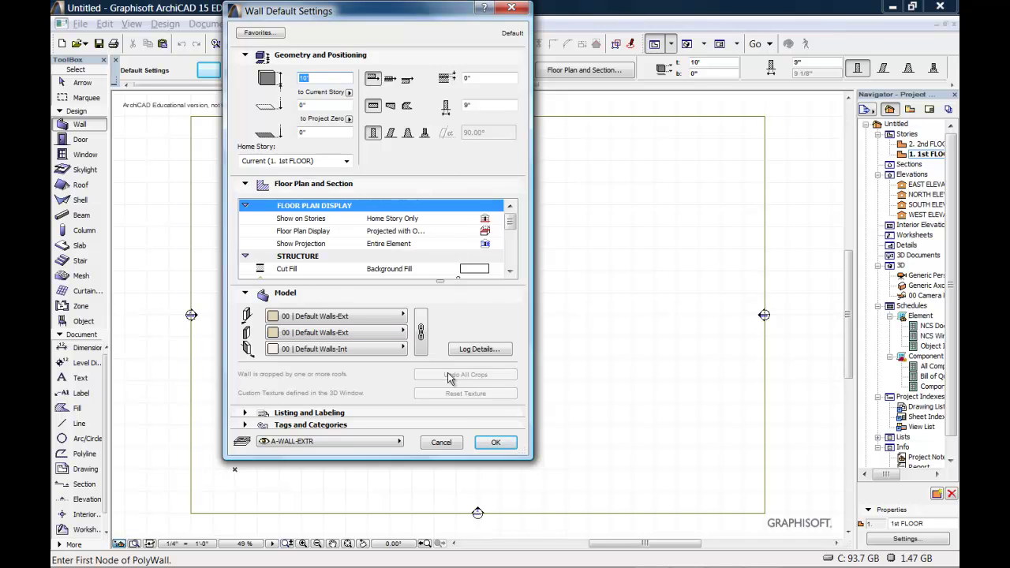
click(441, 444)
click(441, 444)
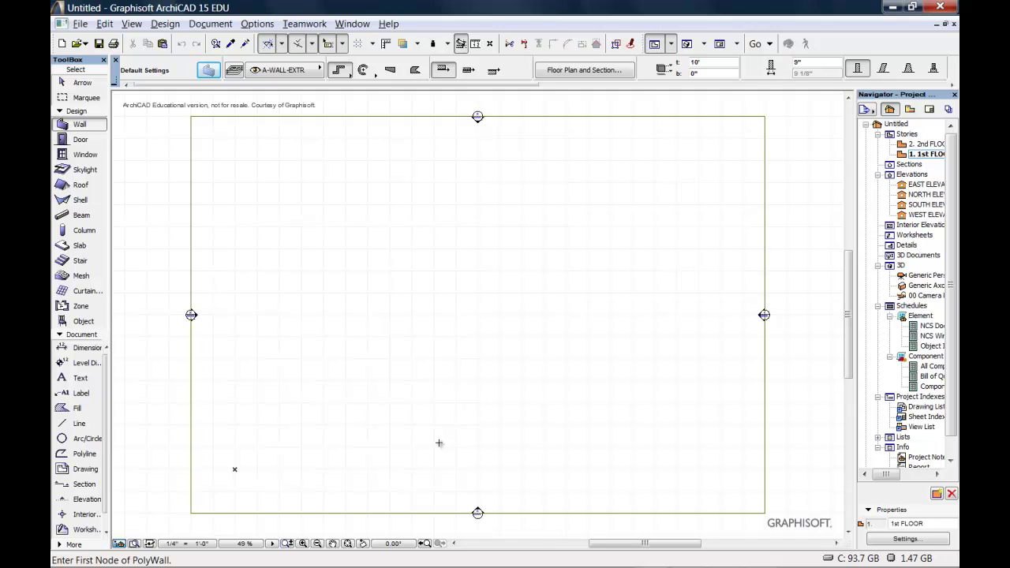
Add a new layer named A-EXISTING in Layer Settings (Ctrl+L) and confirm it
key(ctrl+l)
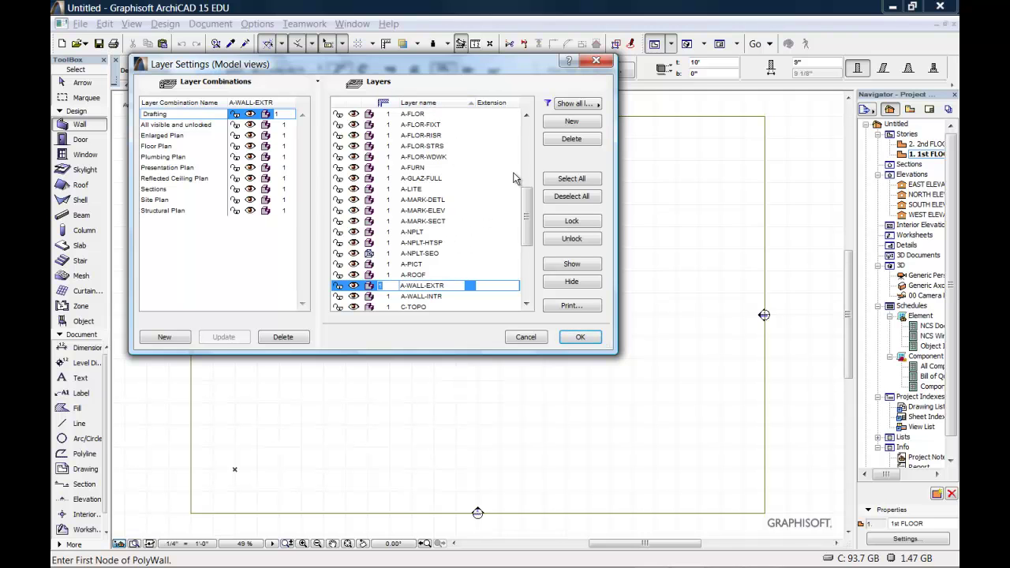
click(574, 122)
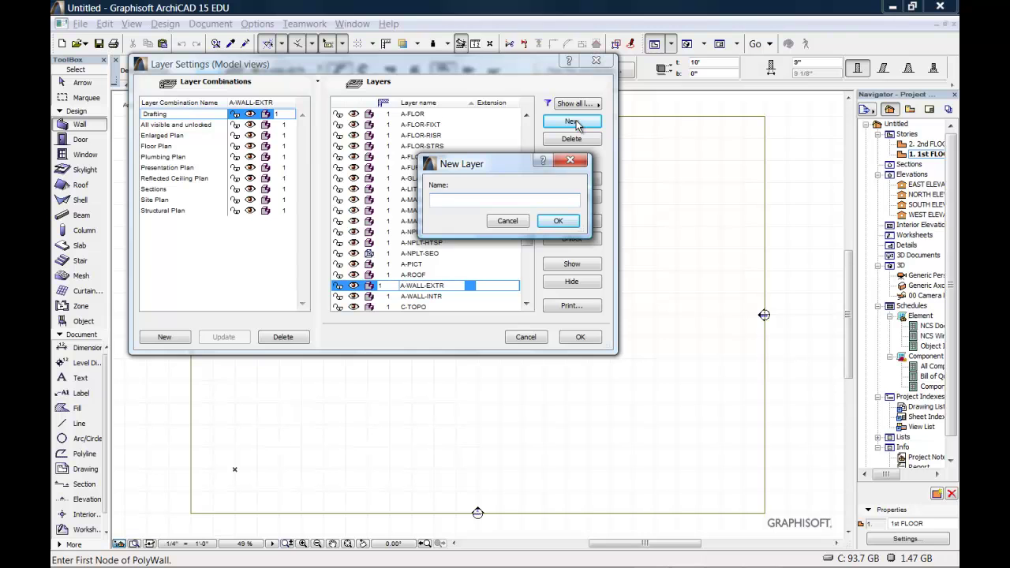
text(A-EXISTING)
click(554, 223)
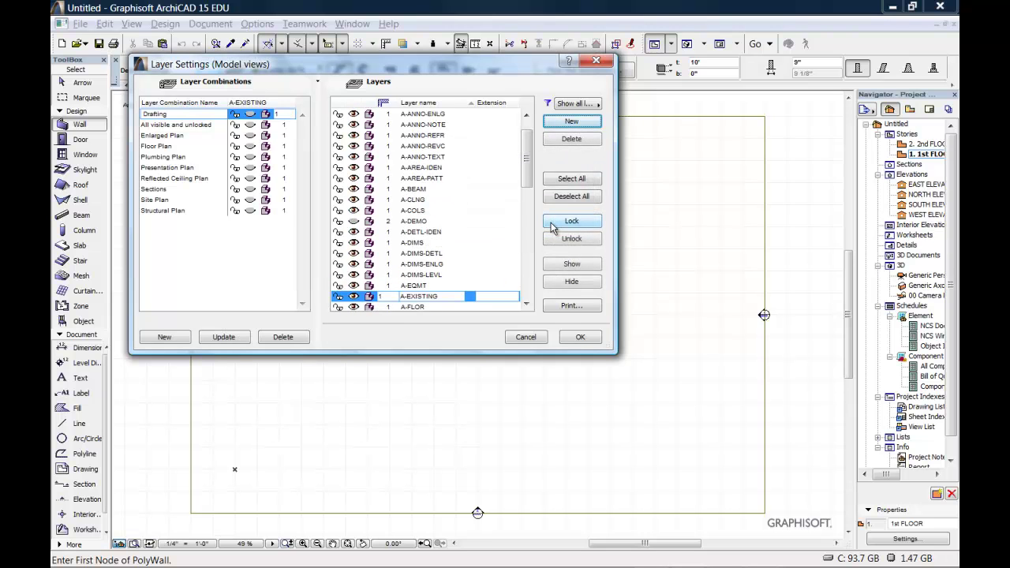
click(580, 338)
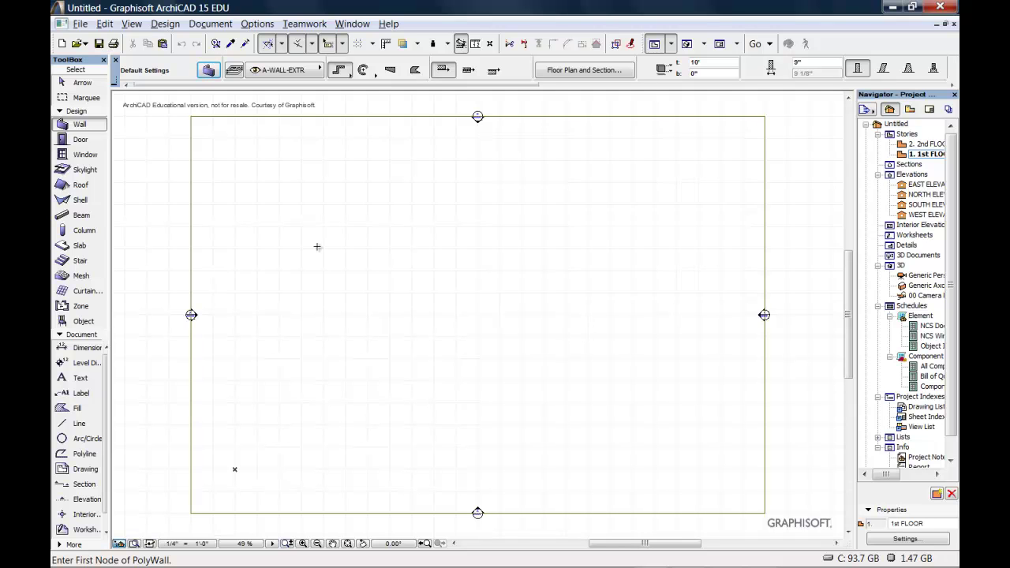
Open the Wall Default Settings and review the saved favorites without applying one
double_click(90, 129)
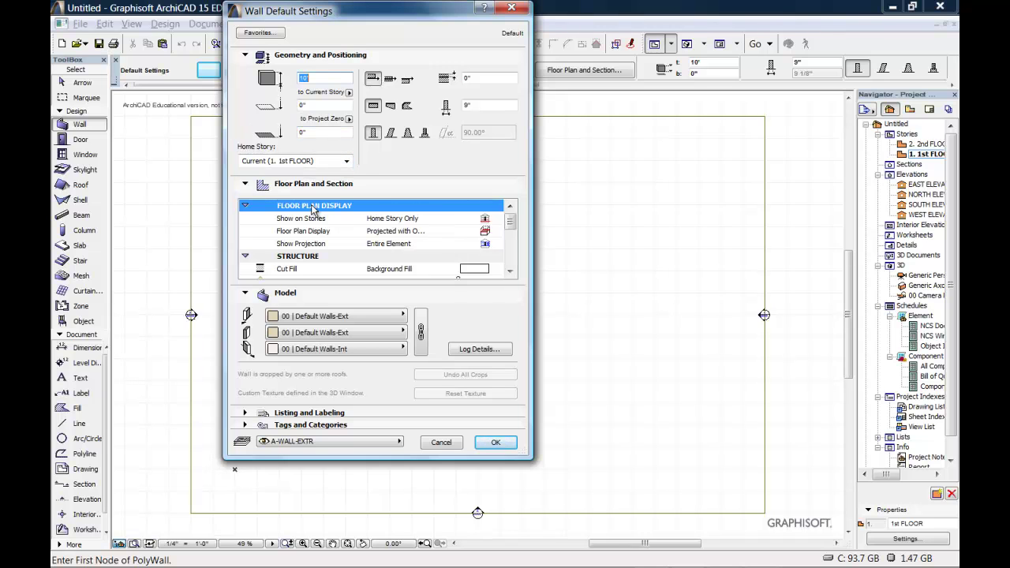
click(264, 34)
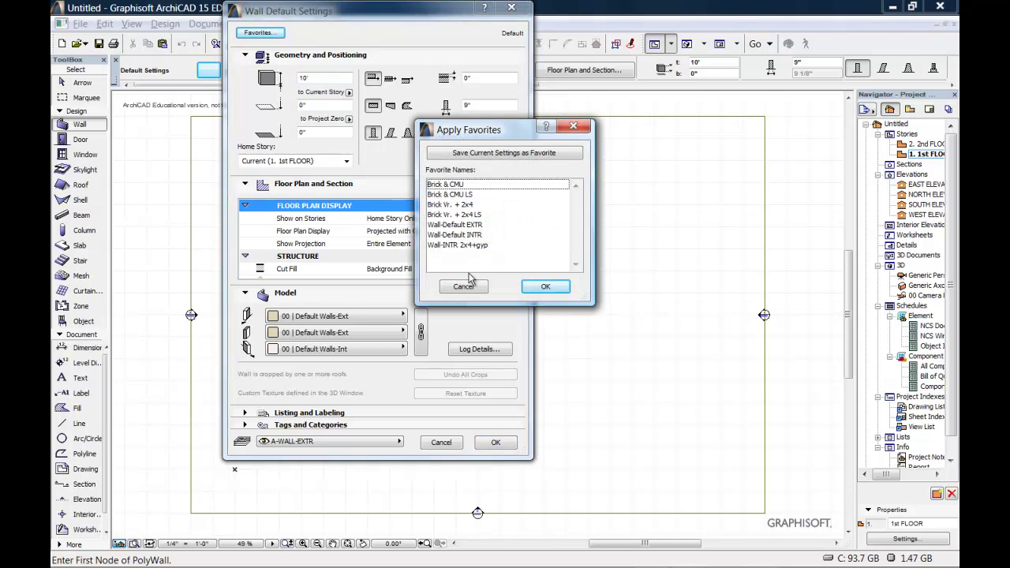
click(461, 288)
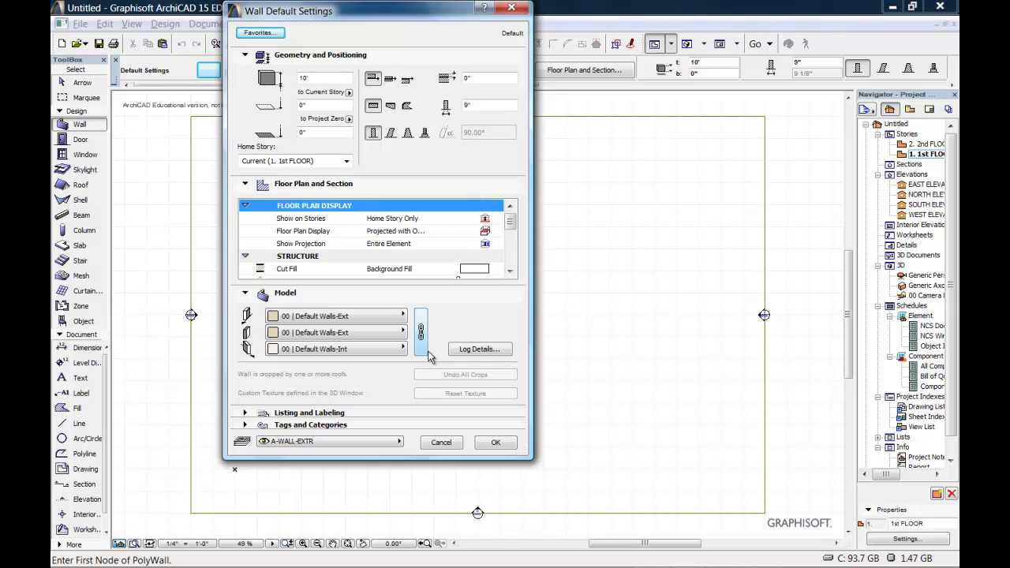
Set the default wall height to 9' and clear the thickness for a 6" value
click(324, 79)
key(BackSpace)
key(BackSpace)
text(9)
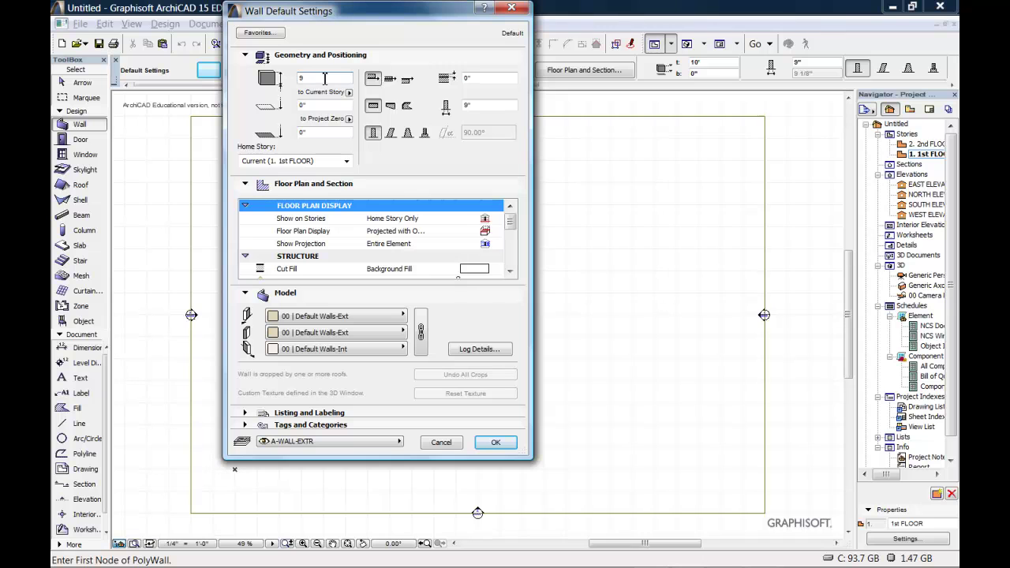
text(')
click(476, 106)
key(BackSpace)
key(BackSpace)
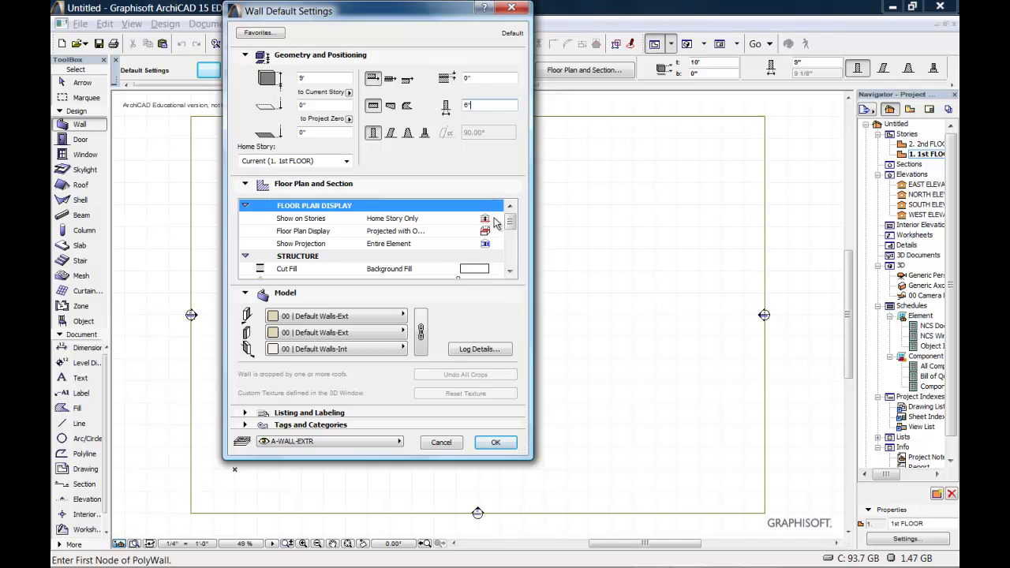
Give the default wall a 04 | Block Masonry cut fill and 04 | CMU-16"x8" surface material
click(483, 272)
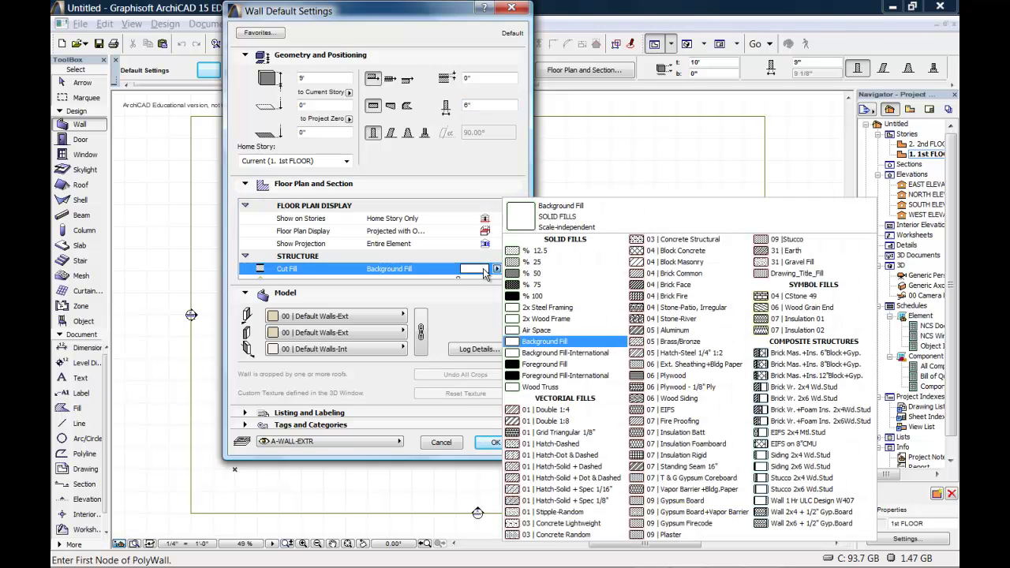
click(552, 295)
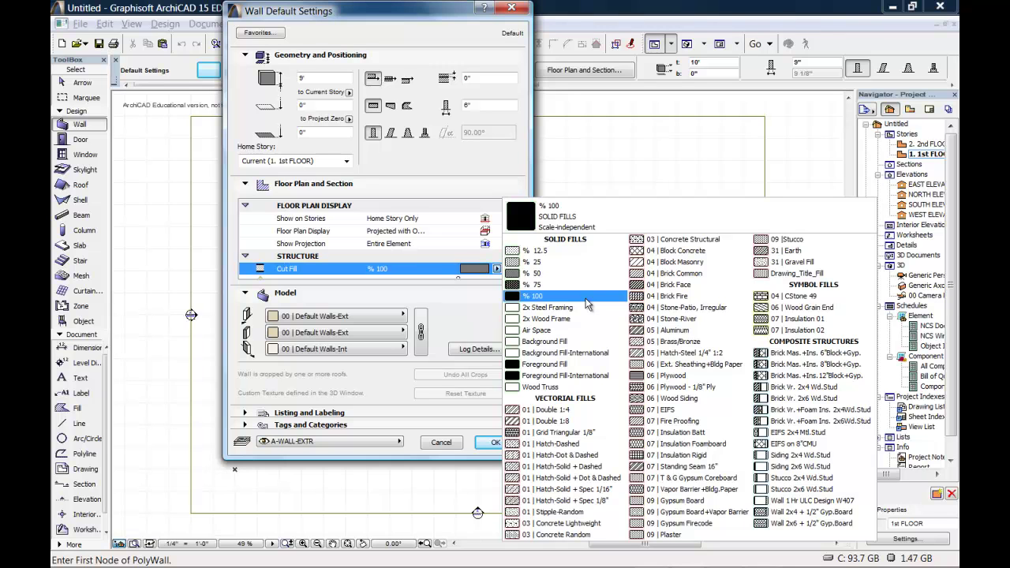
click(691, 266)
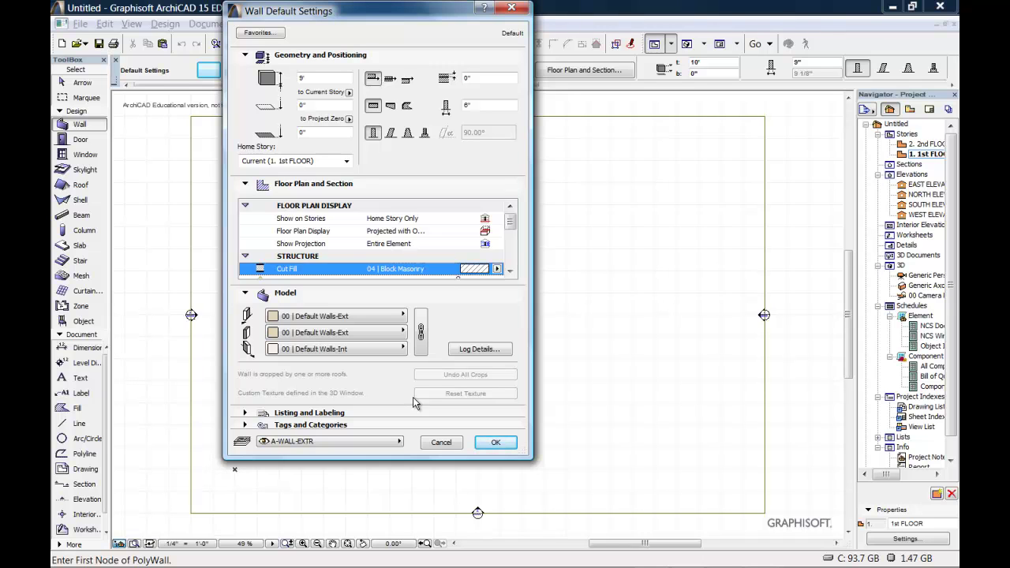
click(404, 316)
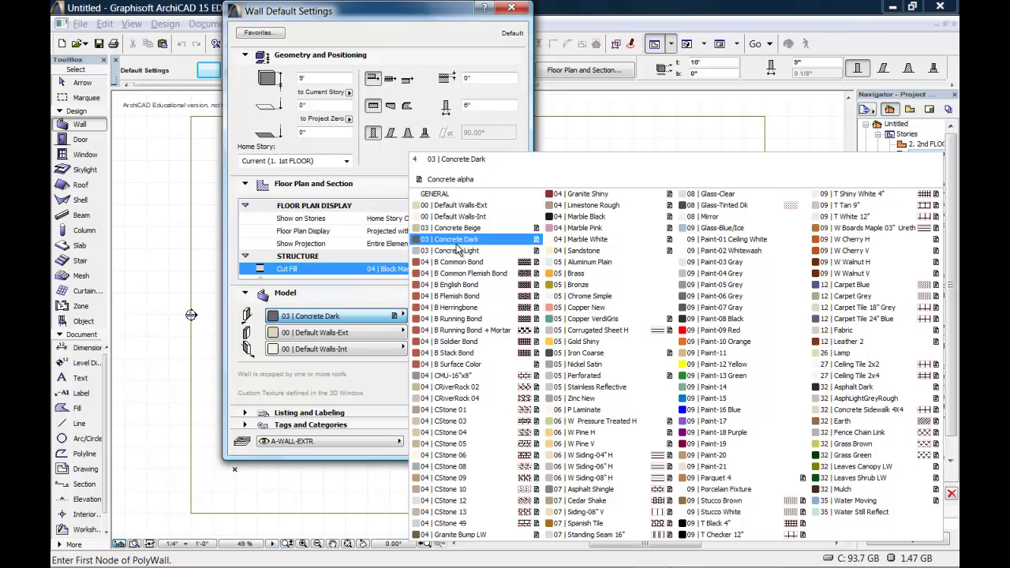
click(470, 377)
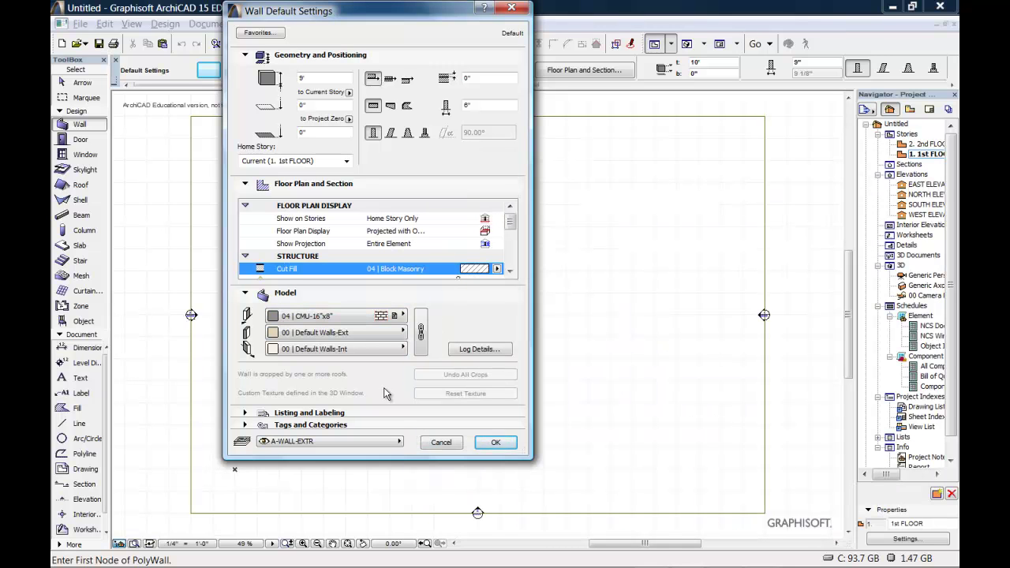
Put the default wall on the A-EXISTING layer and save these settings as favorite A-WALLCMU6"
click(399, 444)
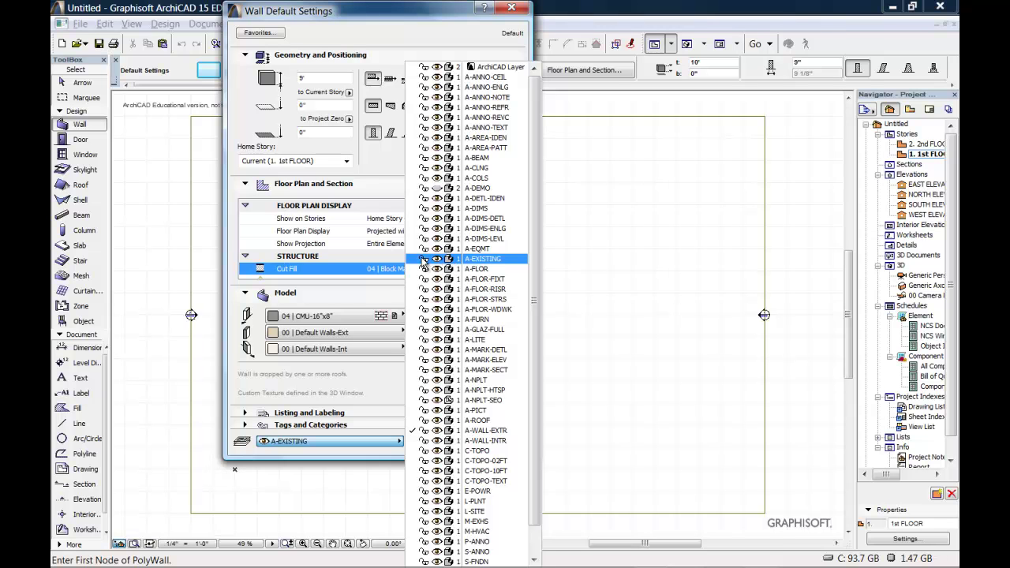
click(484, 260)
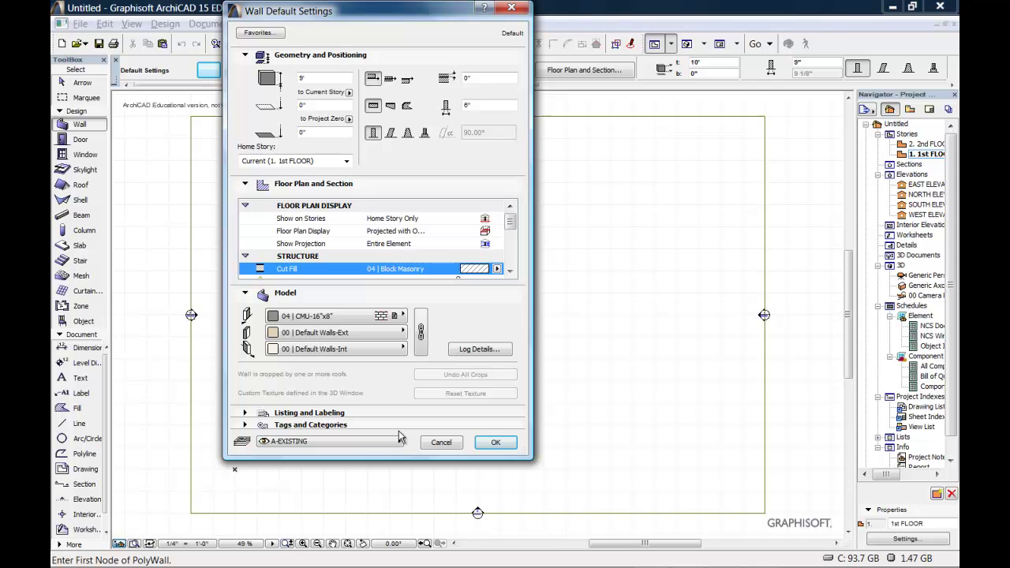
click(263, 34)
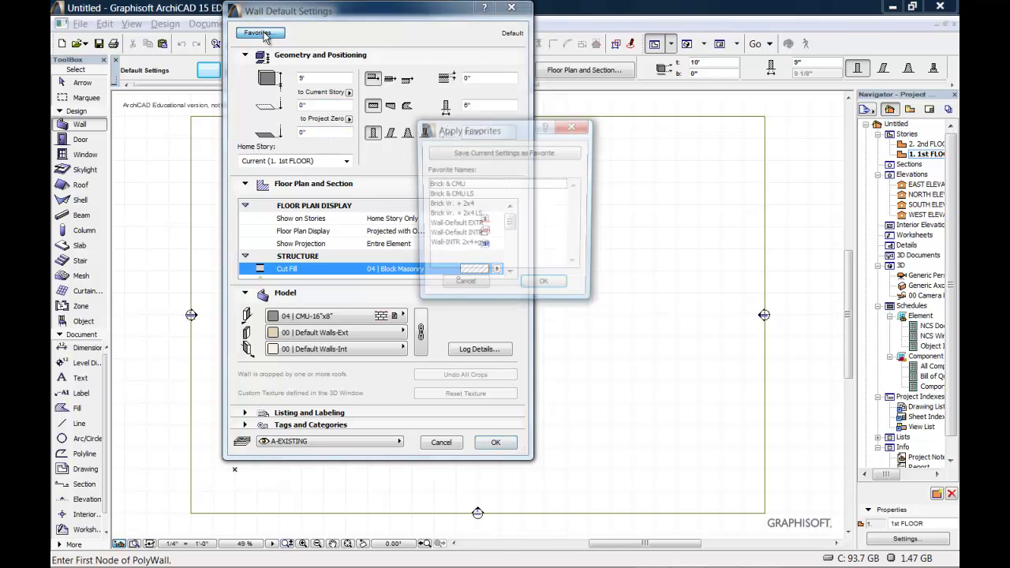
click(497, 153)
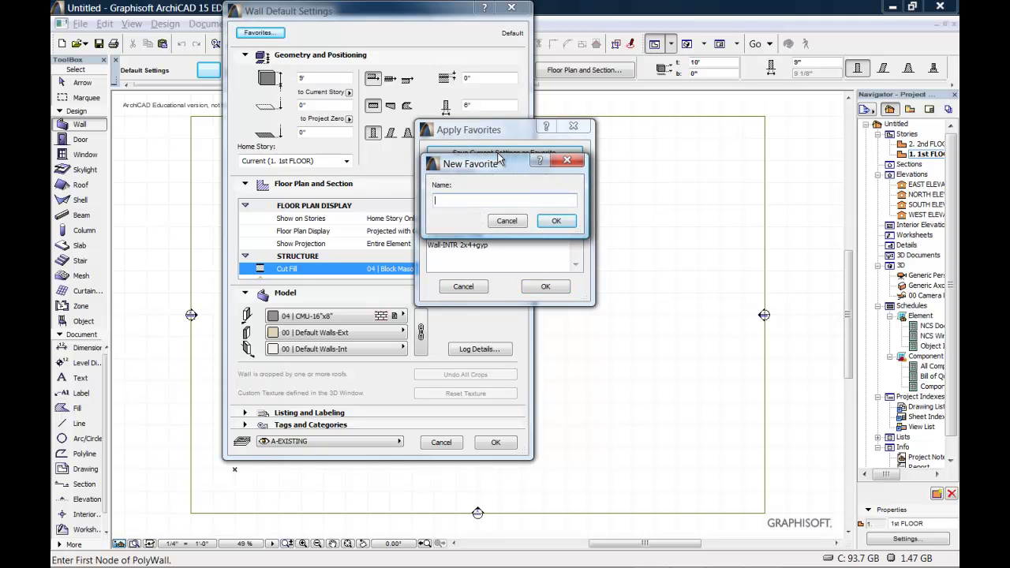
text(A-WALLCMU6")
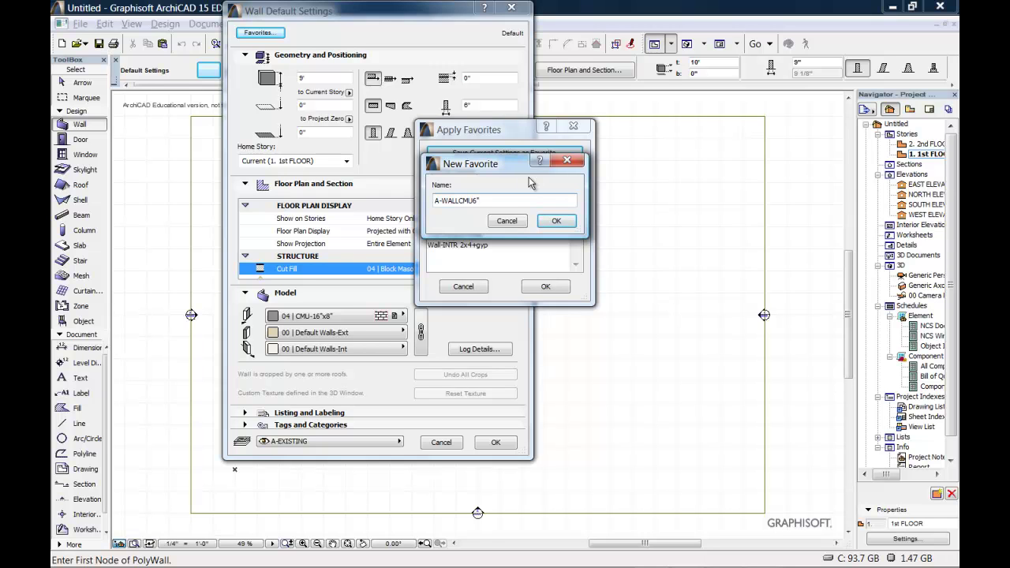
click(557, 225)
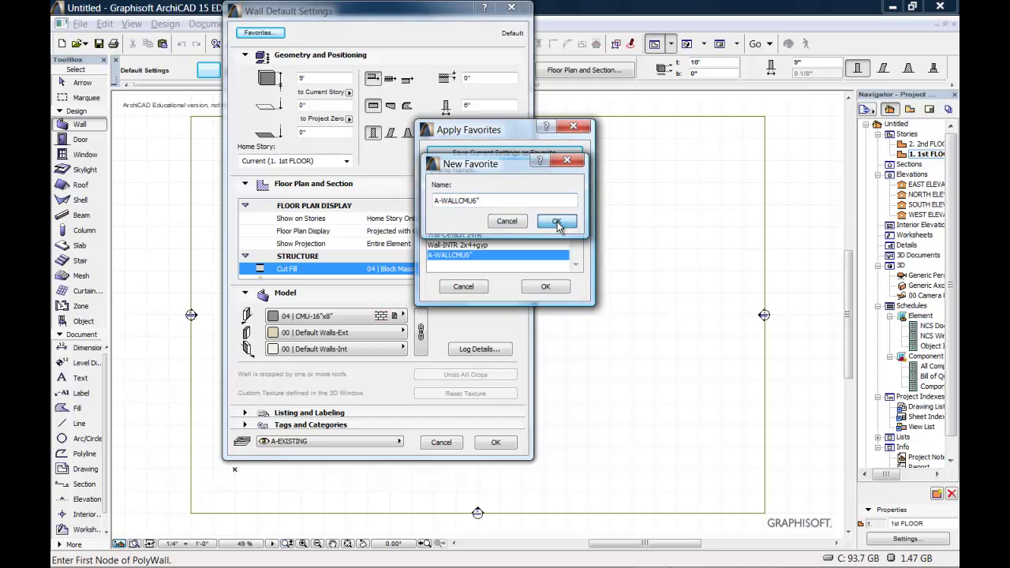
click(544, 288)
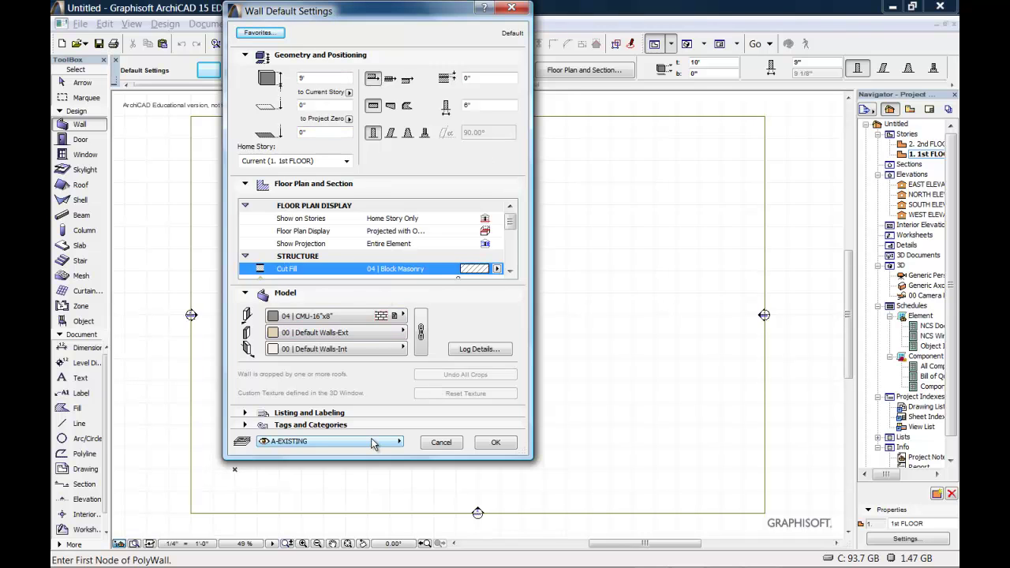
Apply the A-WALLCMU6" favorite to the wall defaults and confirm the settings
click(269, 34)
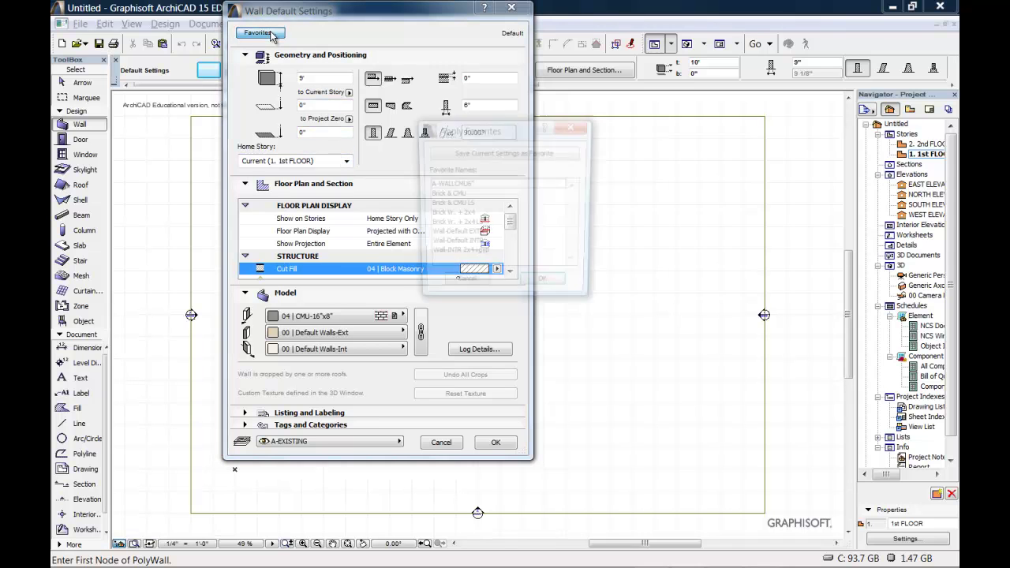
click(471, 186)
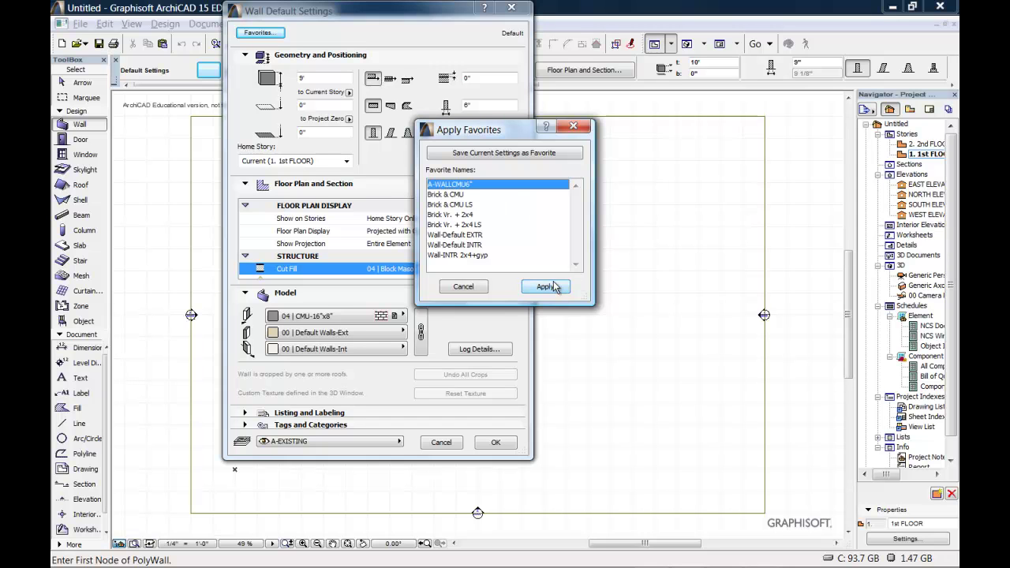
click(552, 286)
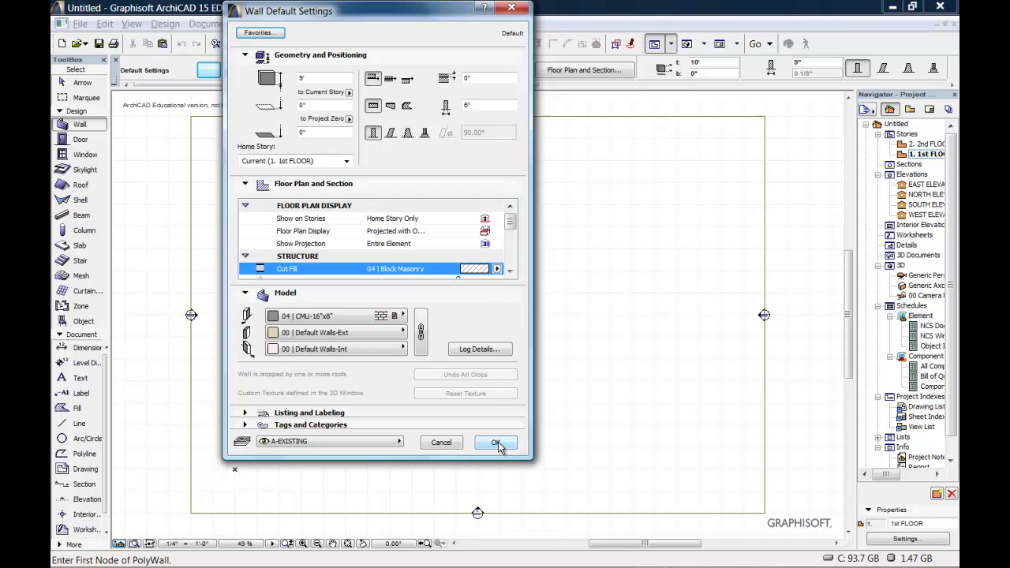
click(495, 442)
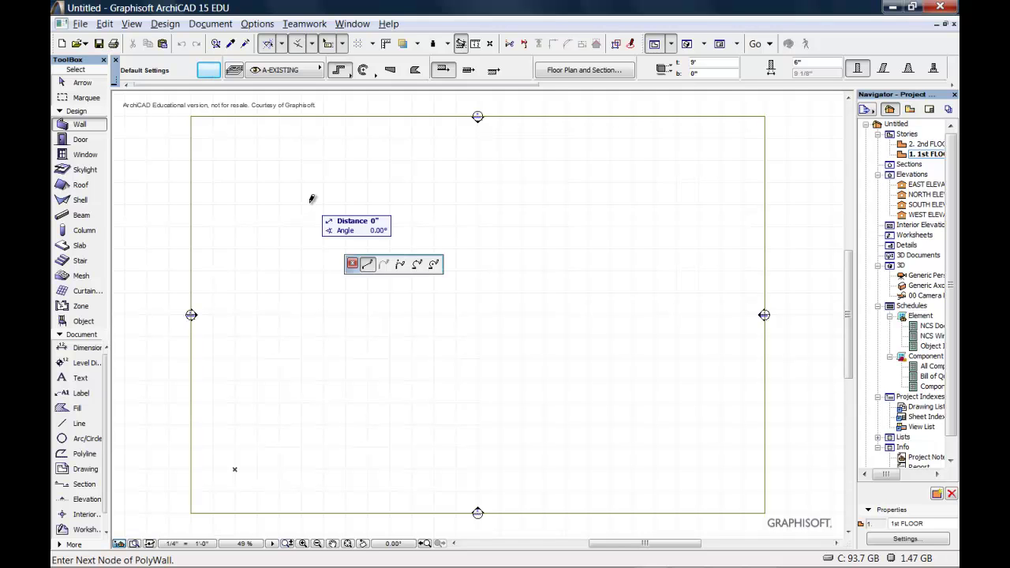
Draw a closed square polywall with roughly 26' sides, closing it back at the starting corner
click(310, 203)
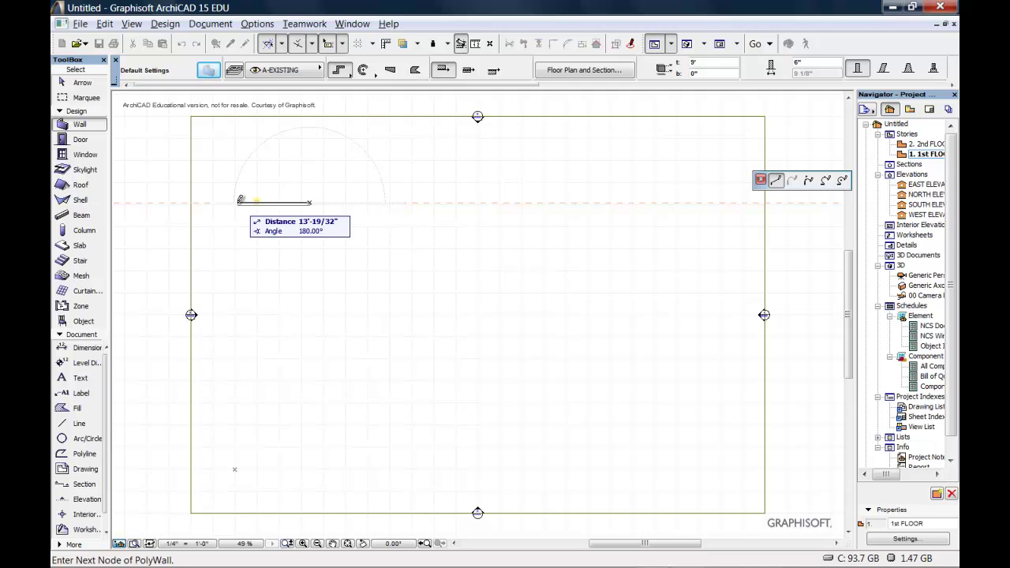
text(26-8)
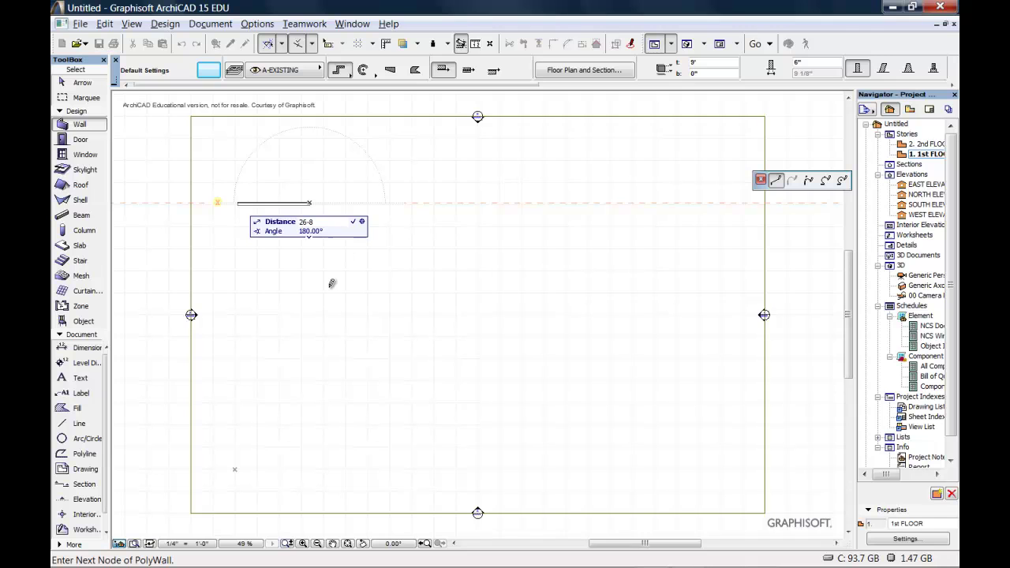
key(Return)
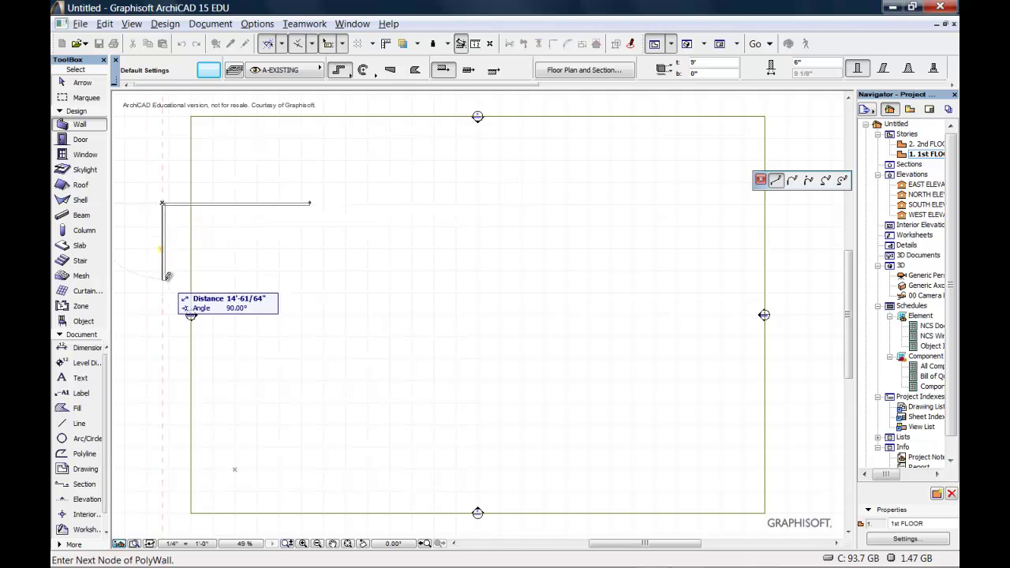
text(2)
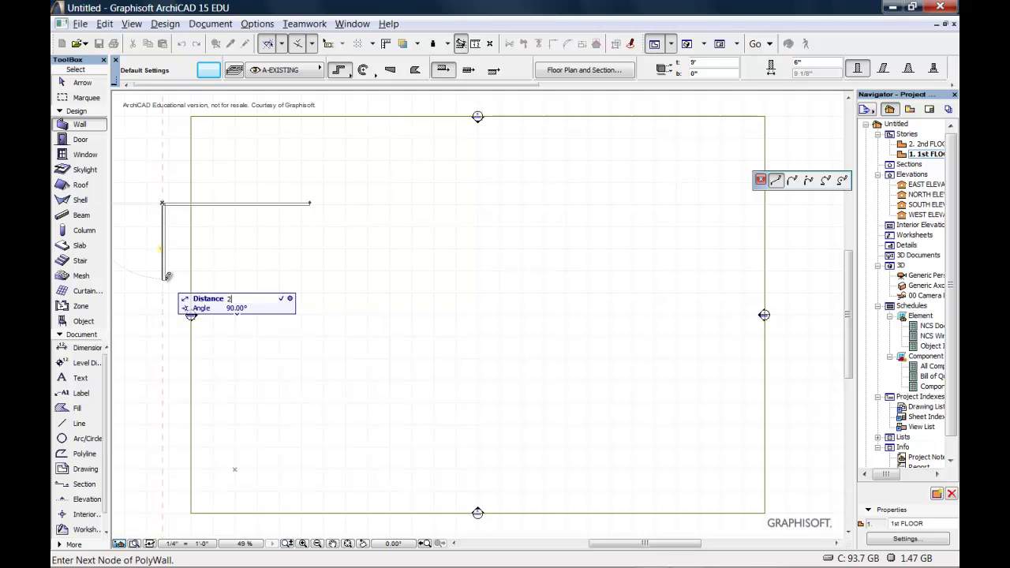
text(6)
key(Return)
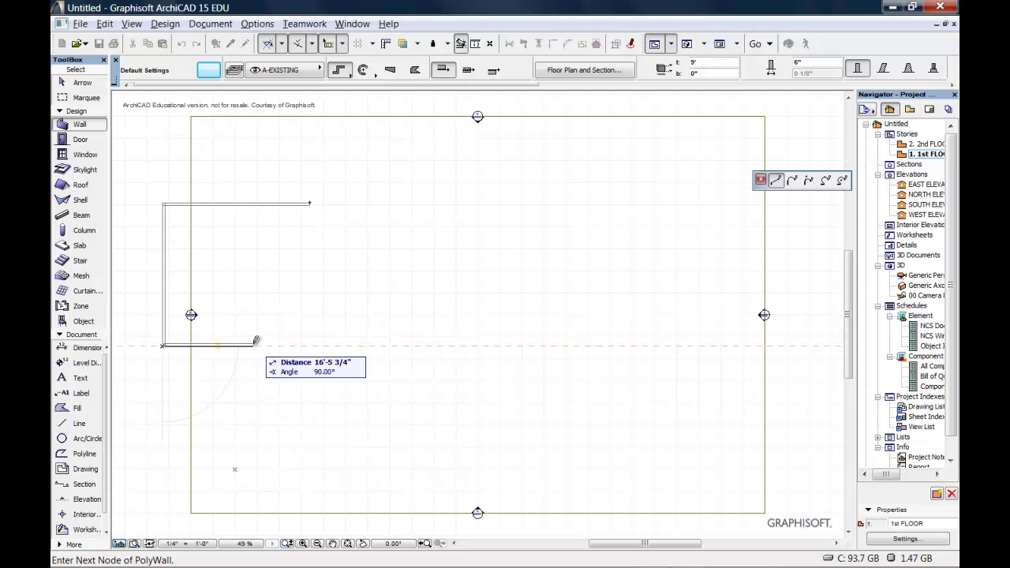
text(26-8)
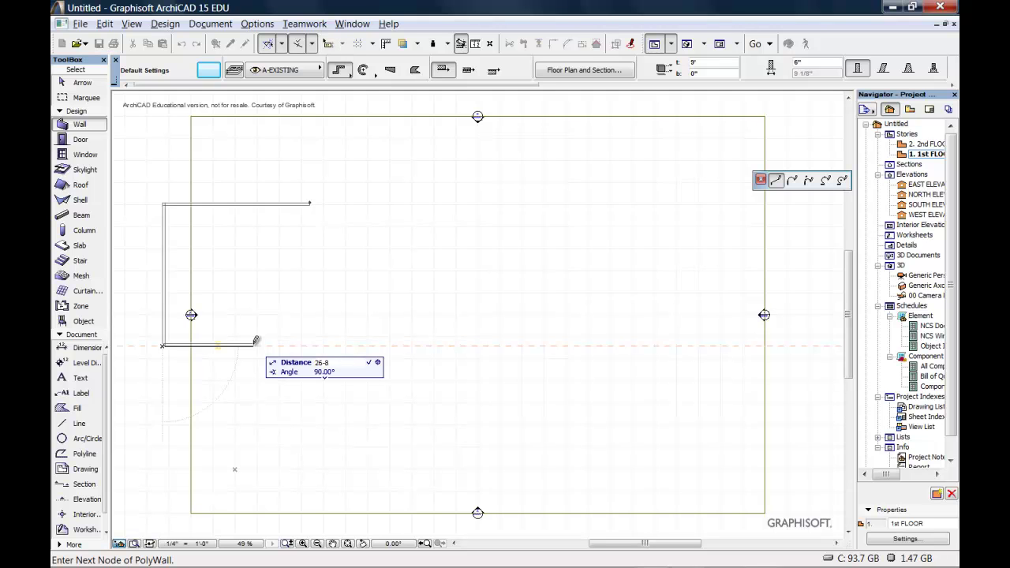
key(Return)
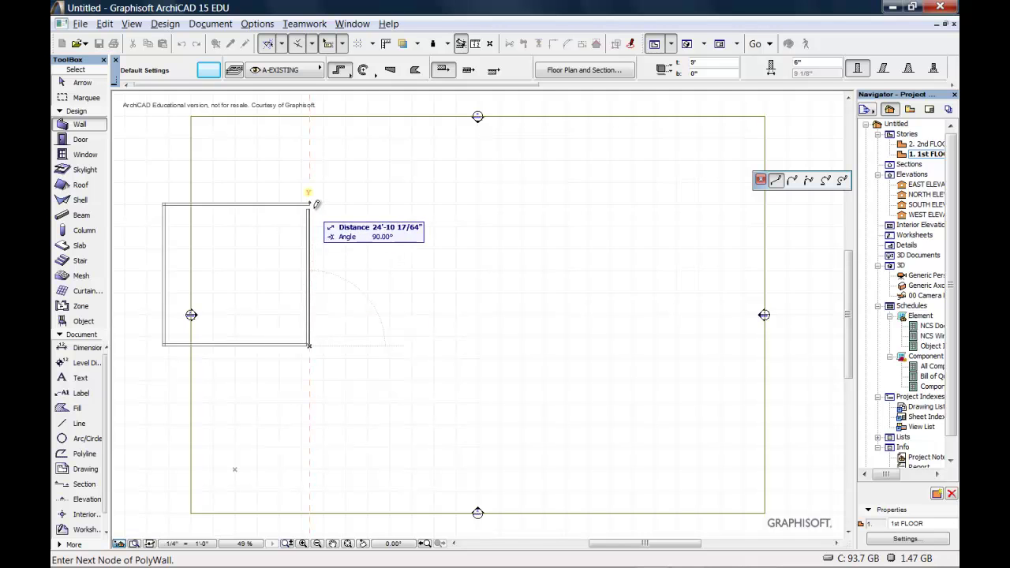
click(310, 204)
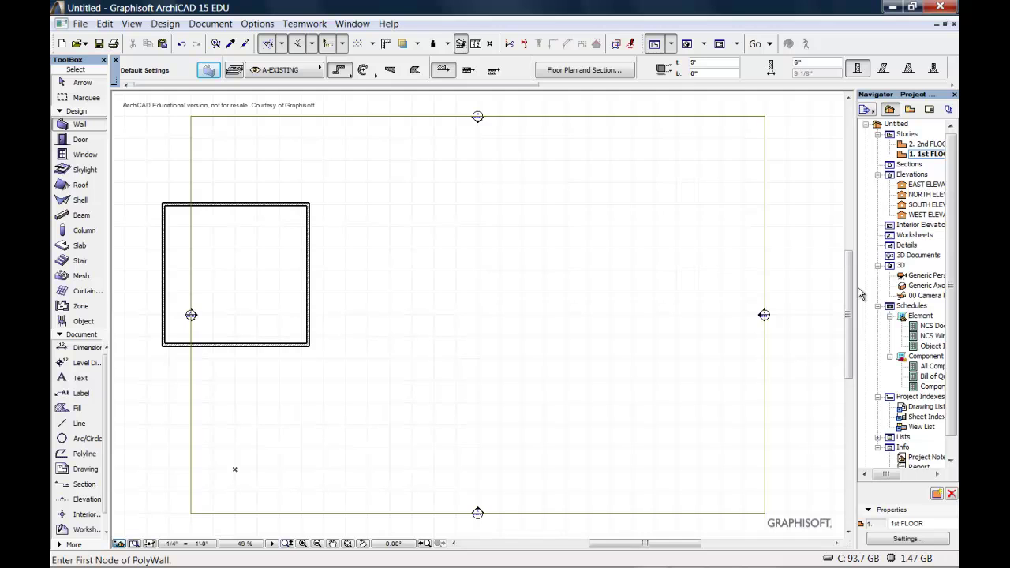
drag(852, 289, 857, 320)
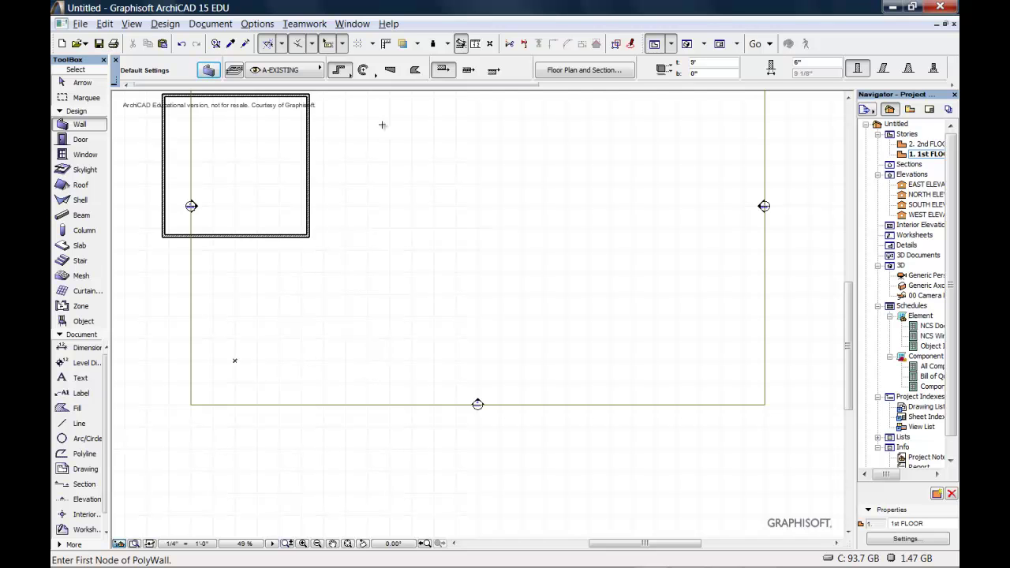
drag(848, 346, 837, 313)
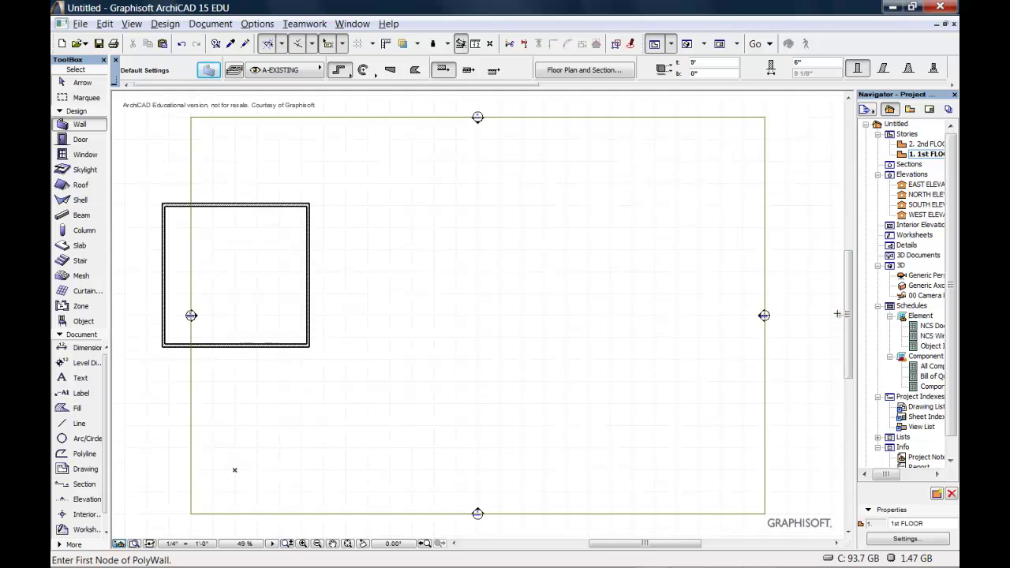
Start the house polywall near the plan's top with 78', 22', 50' and 10' segments
click(387, 134)
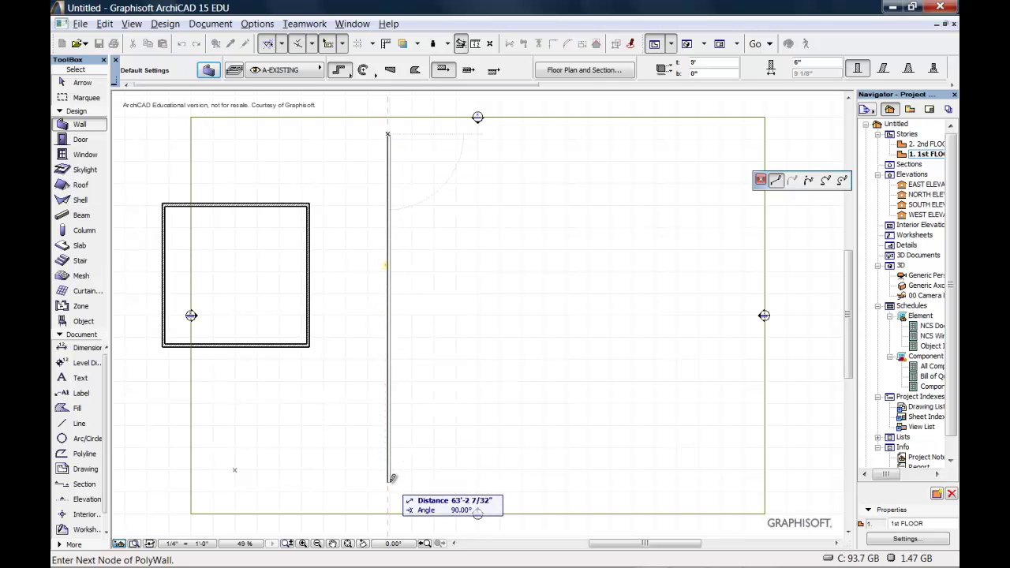
text(78)
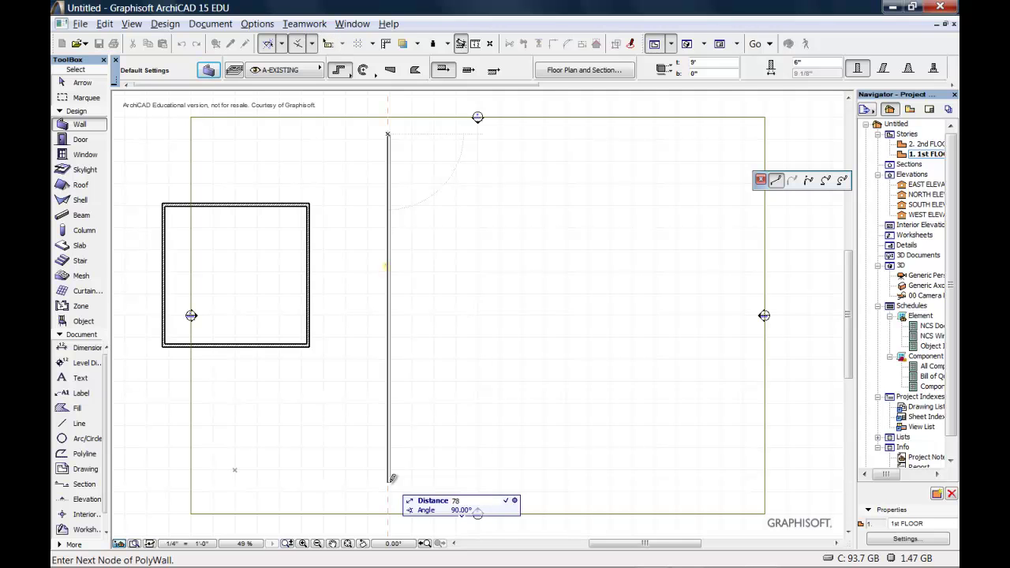
key(Return)
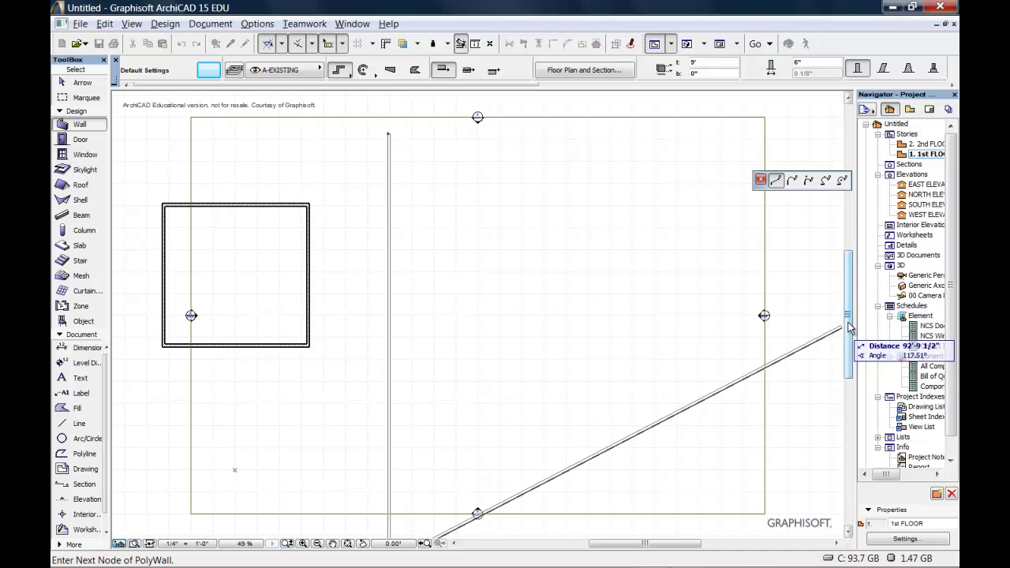
drag(849, 327, 850, 357)
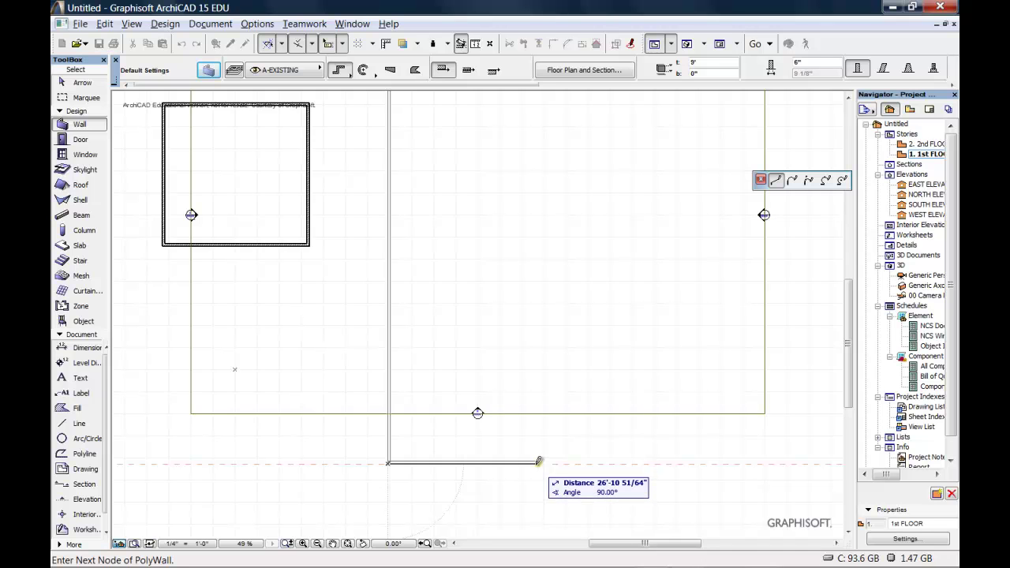
text(22)
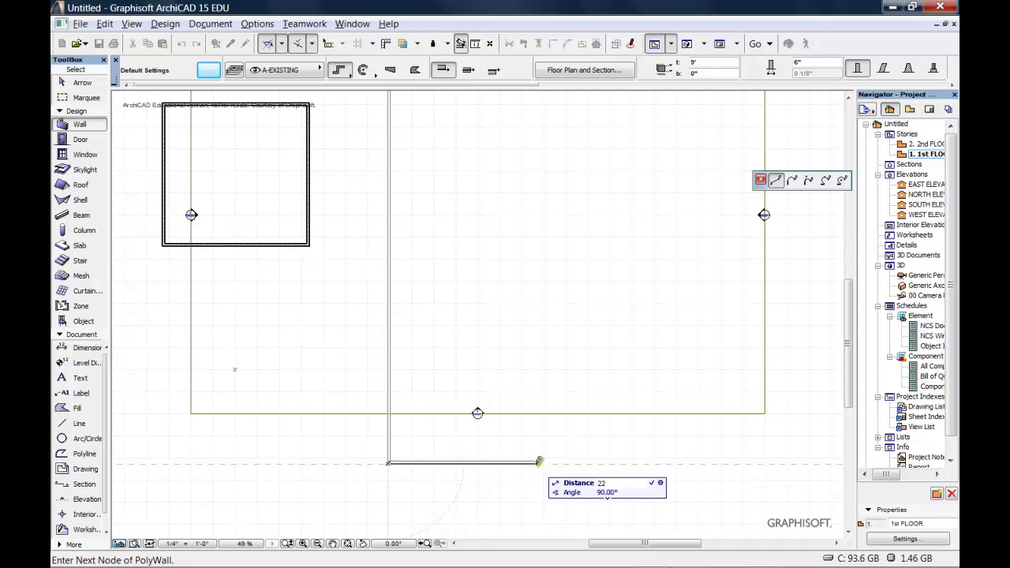
key(Return)
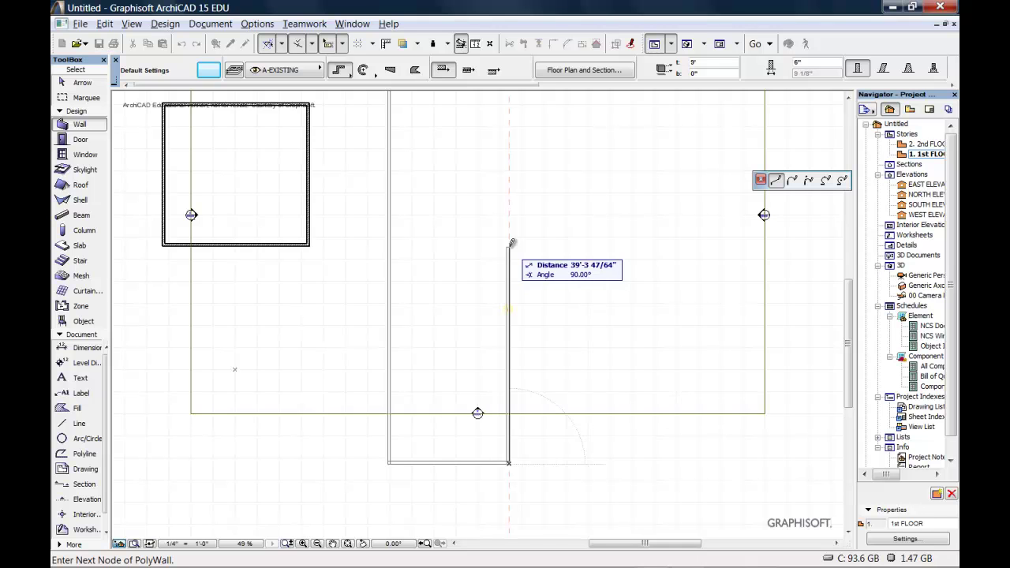
text(5)
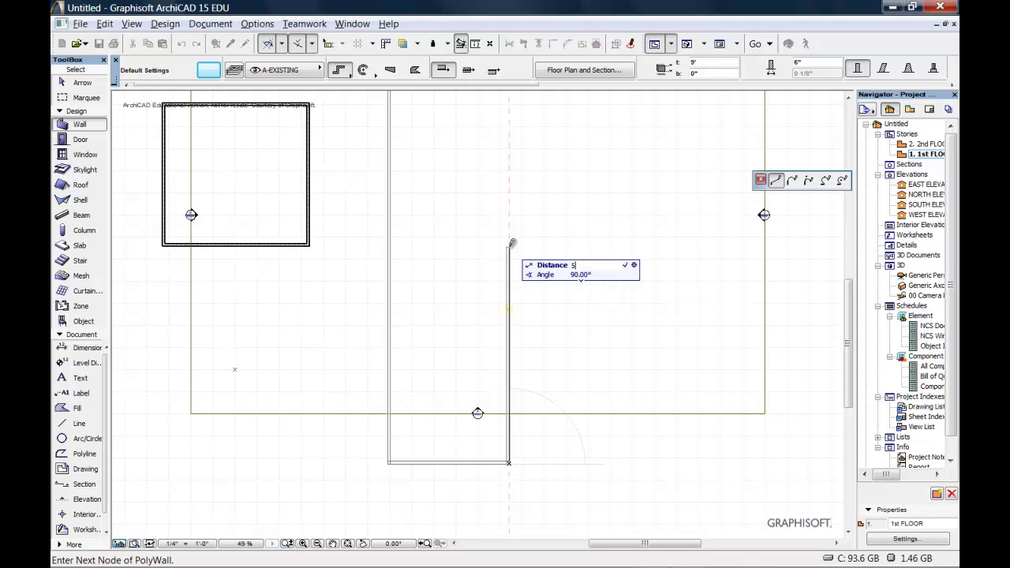
text(0)
key(Return)
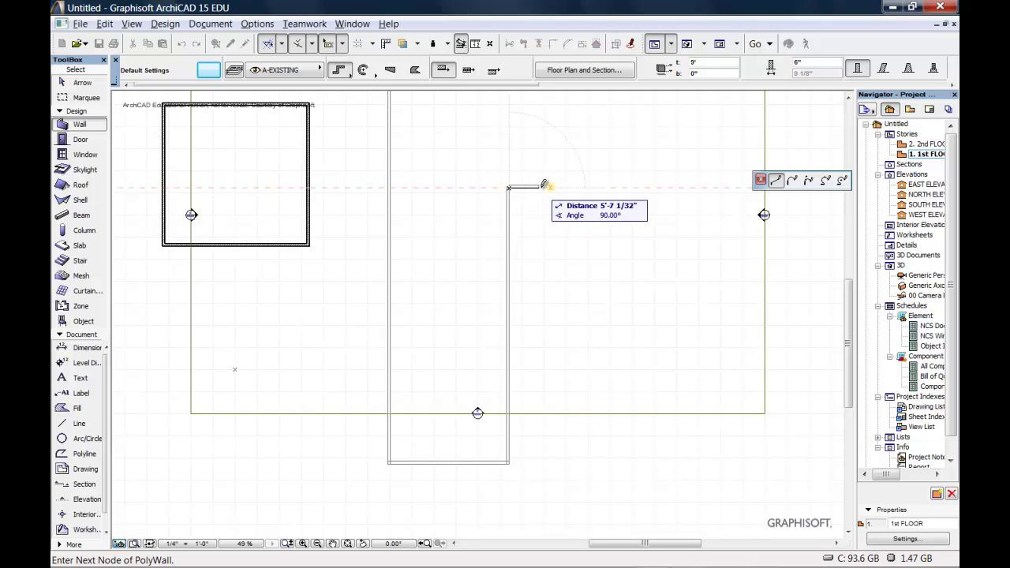
text(1)
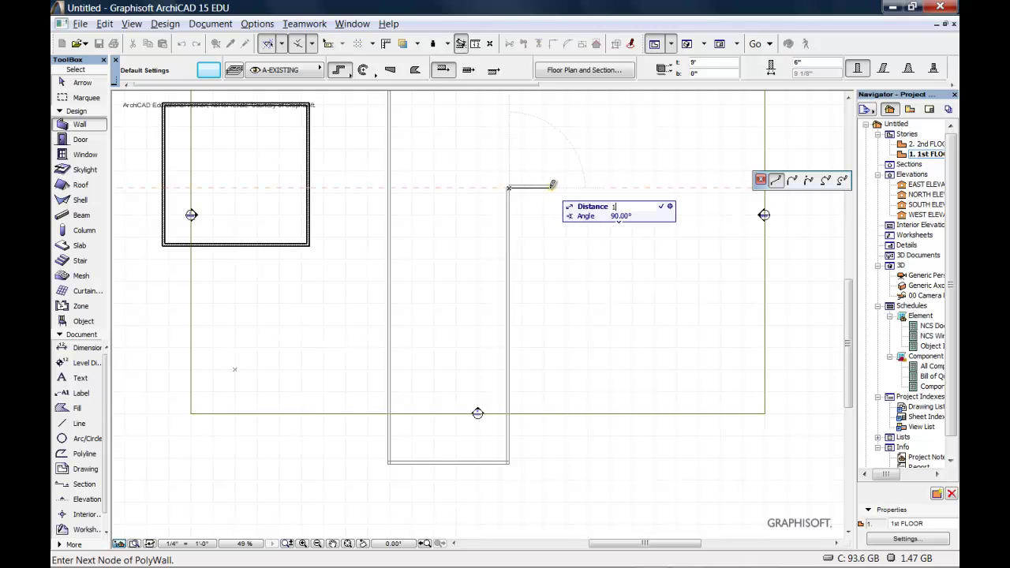
text(0)
key(Return)
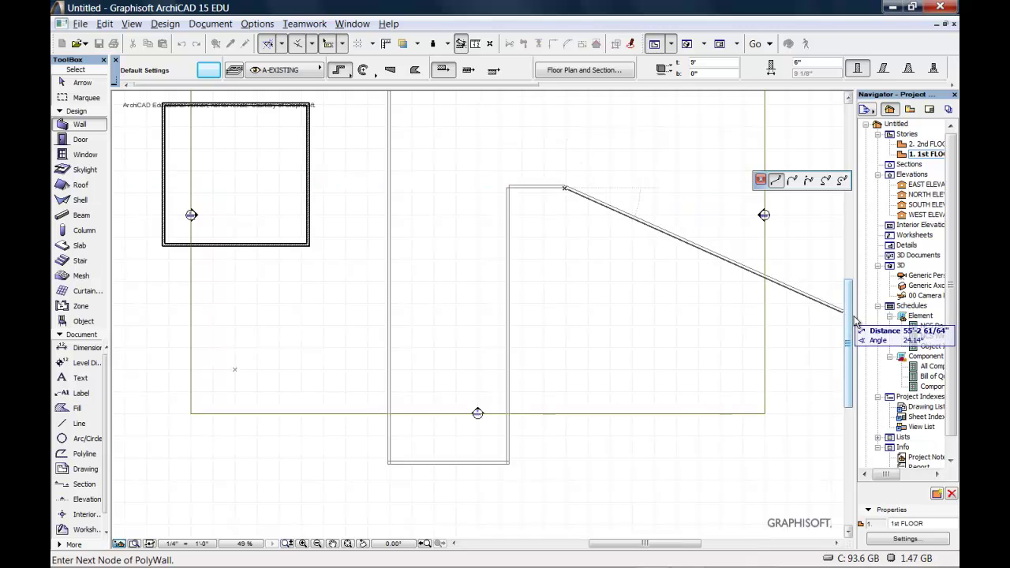
Continue the house polywall with 12', 10', 2'-10" and 16' segments, then finish it
drag(849, 319, 849, 270)
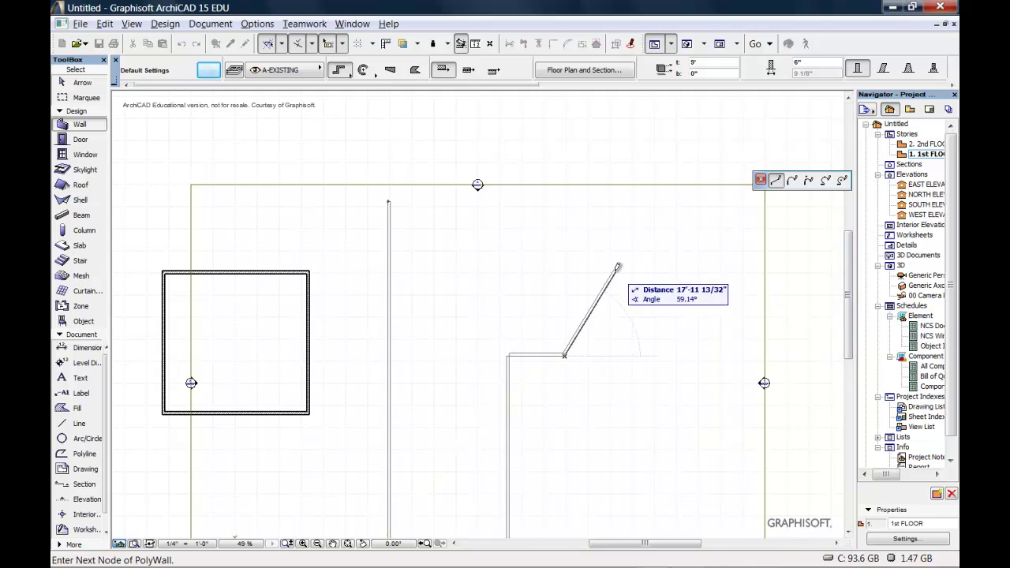
text(1)
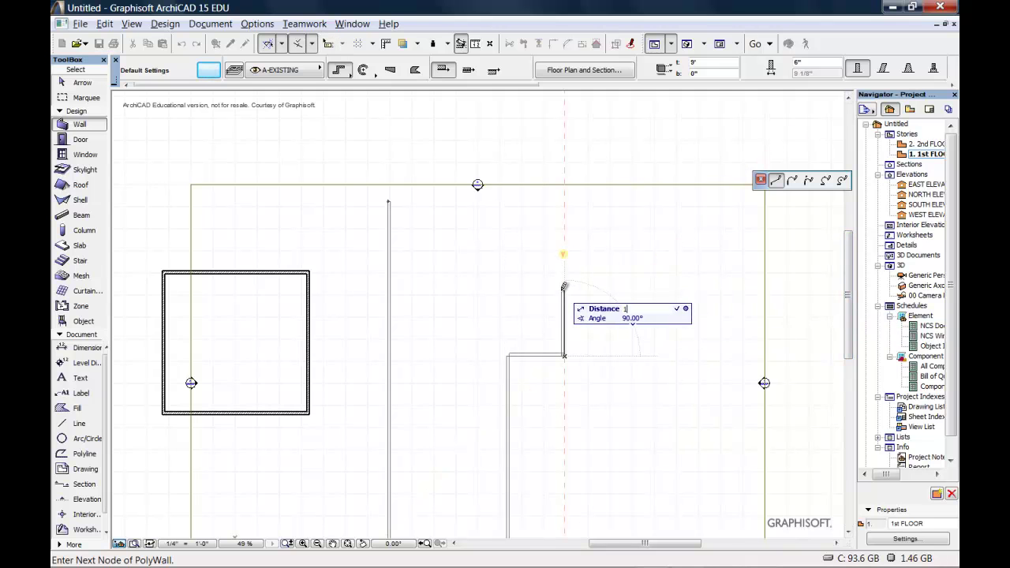
text(2)
key(Return)
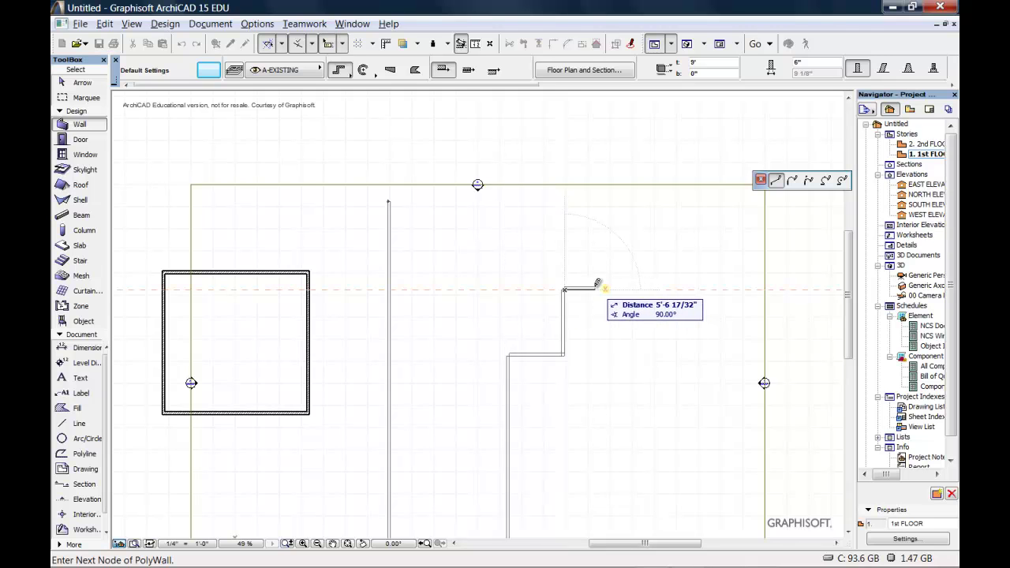
text(10)
key(Return)
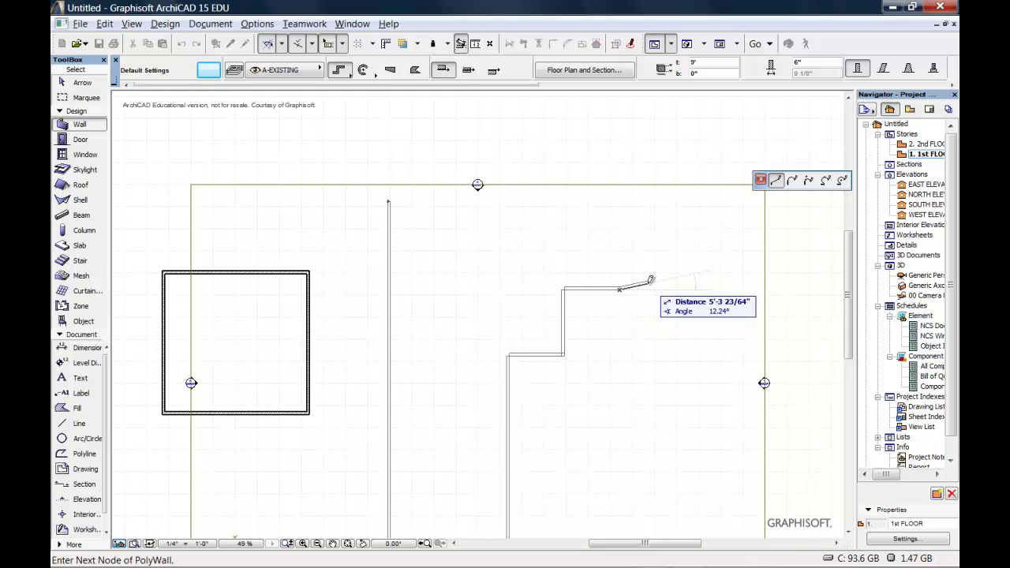
key(BackSpace)
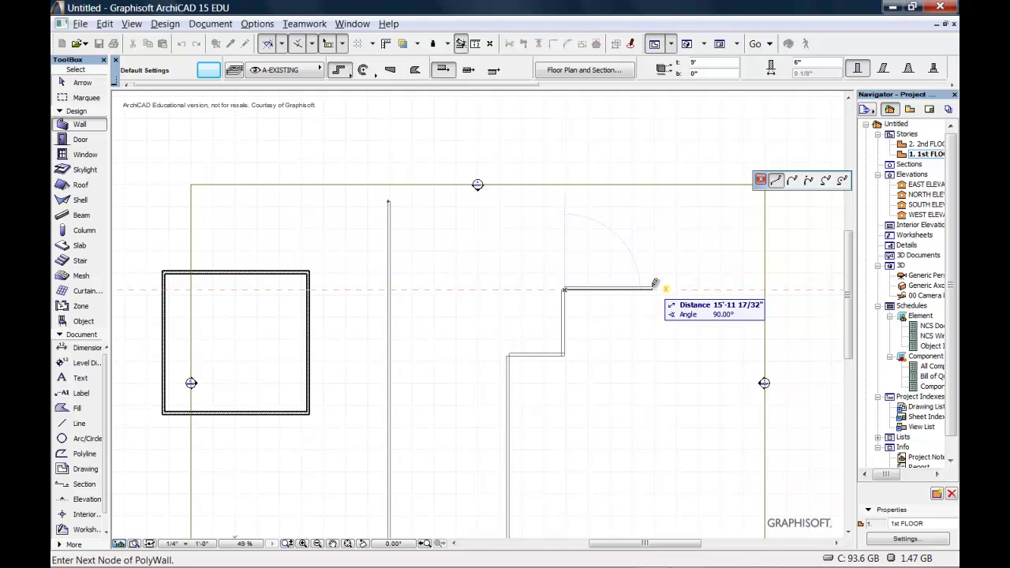
text(2-10)
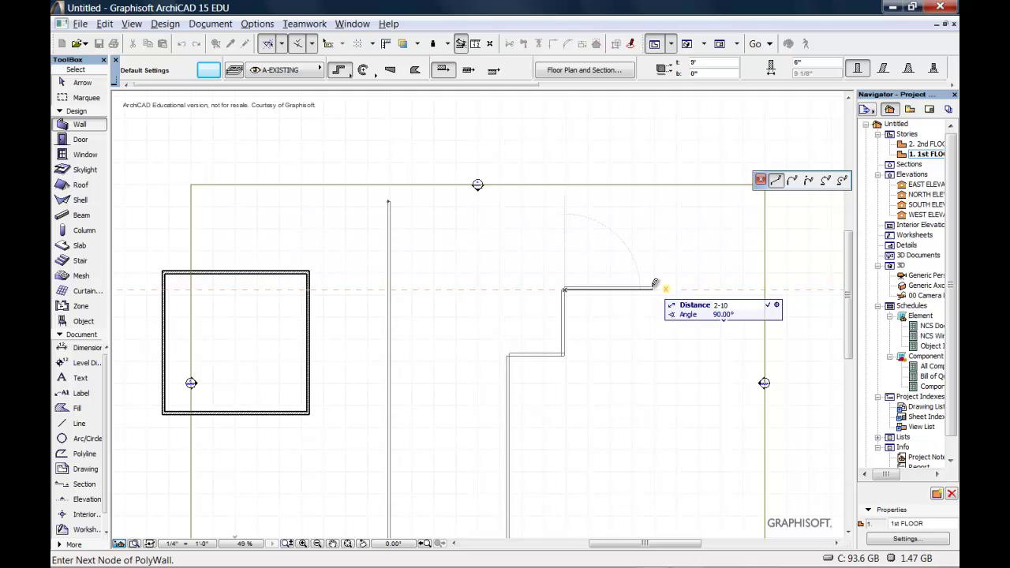
key(Return)
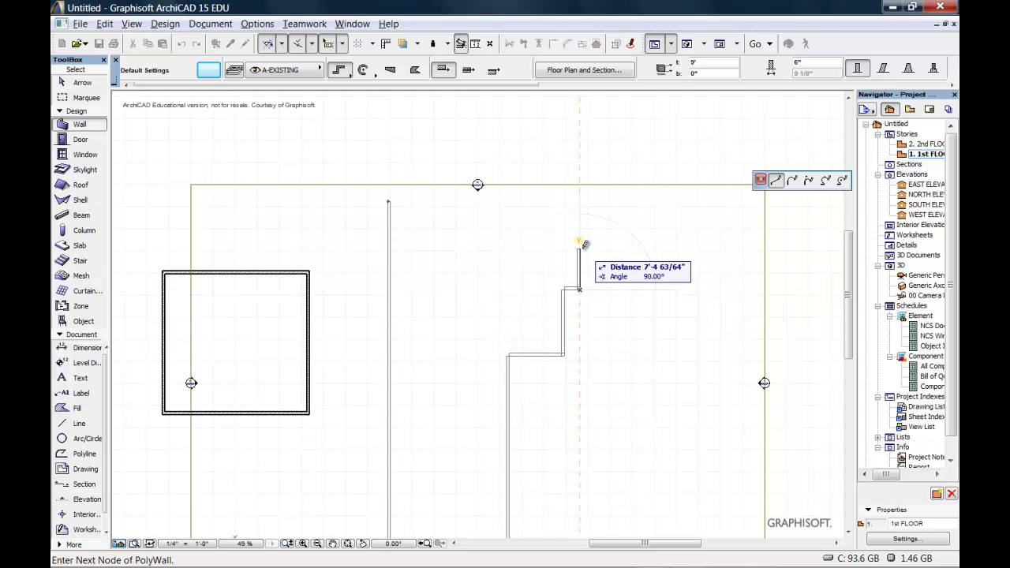
text(1)
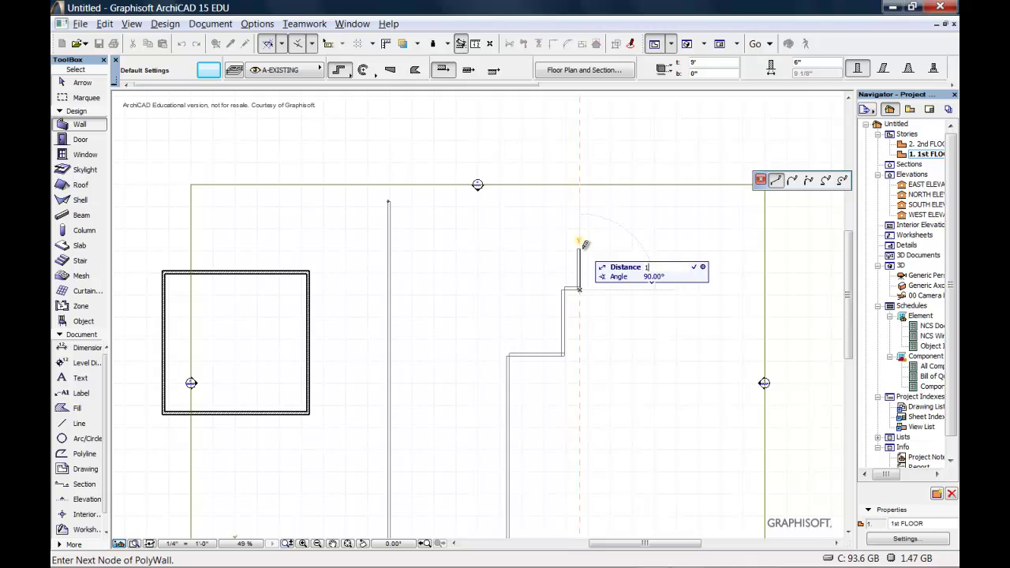
text(6)
key(Return)
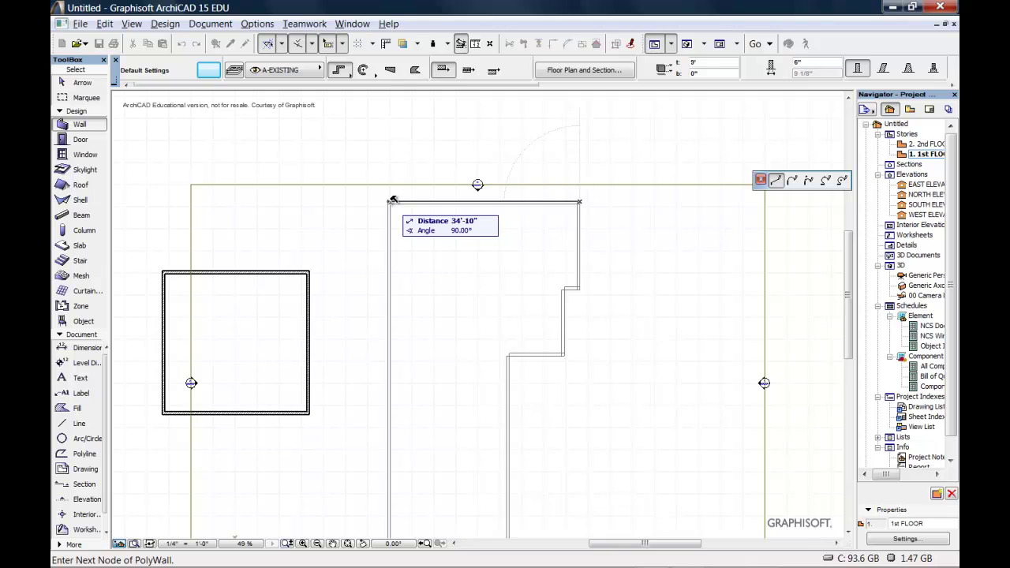
double_click(392, 199)
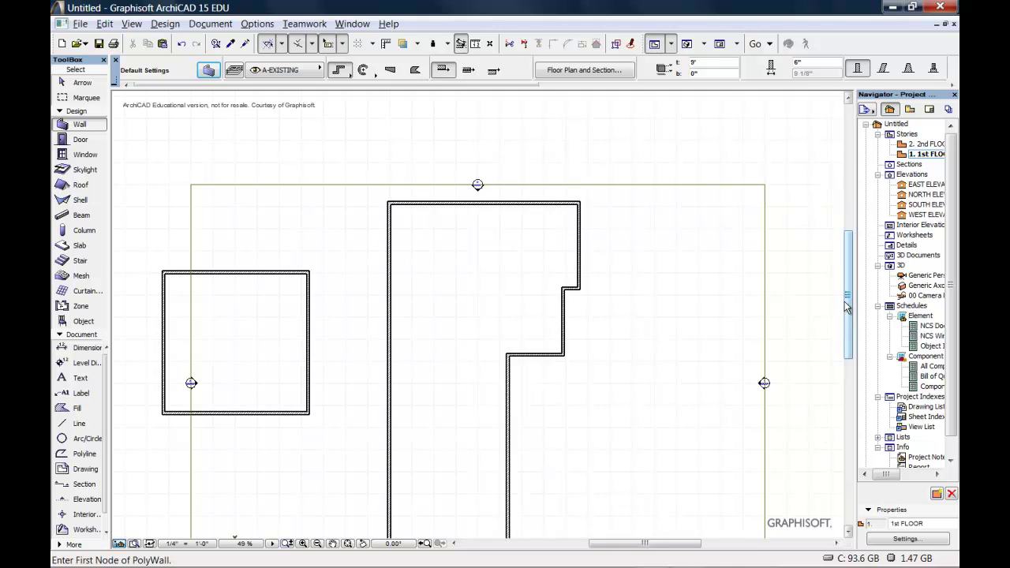
scroll(849, 323, down, 3)
scroll(860, 344, down, 1)
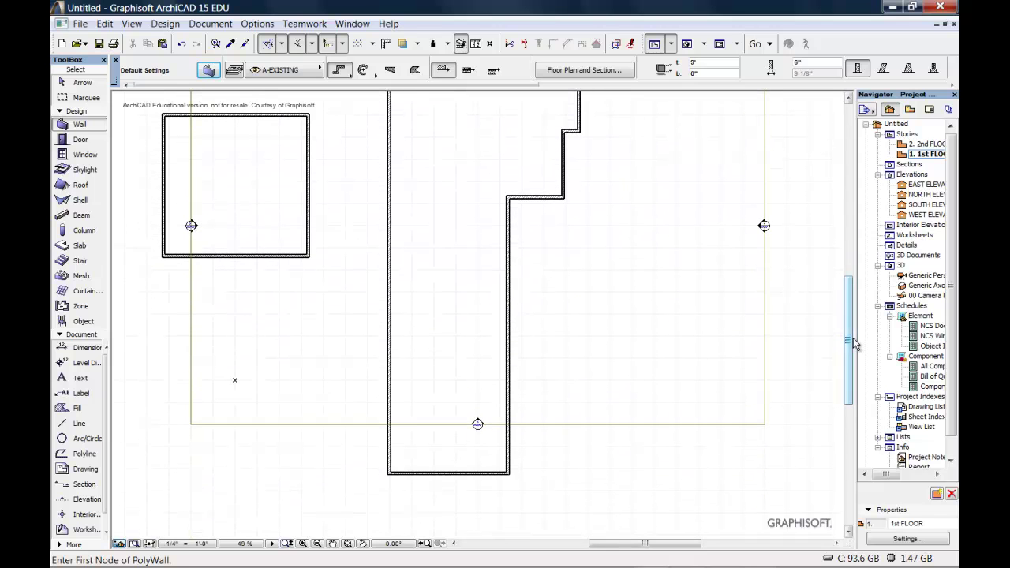
double_click(915, 276)
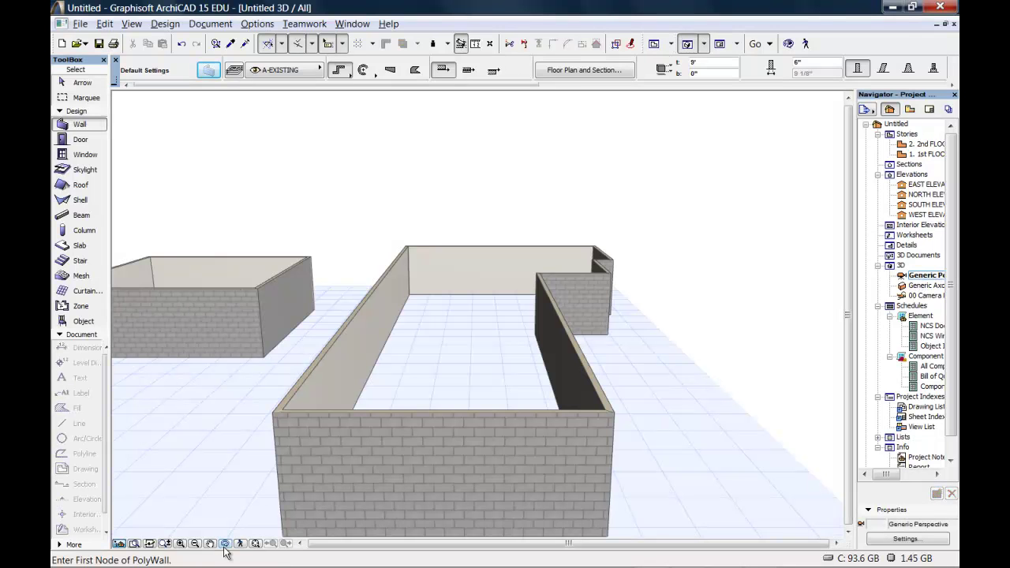
click(225, 542)
drag(676, 438, 528, 442)
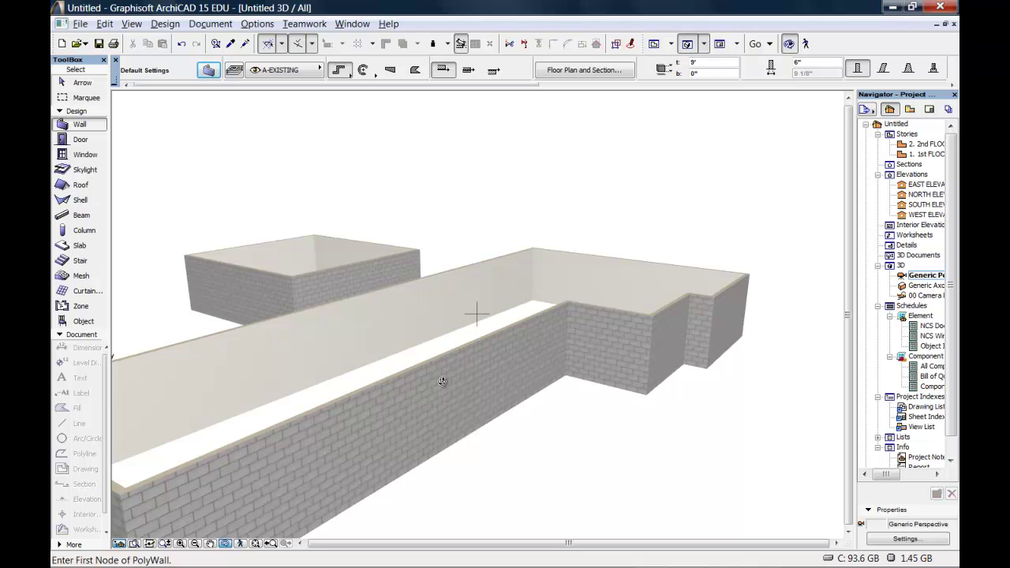
double_click(905, 155)
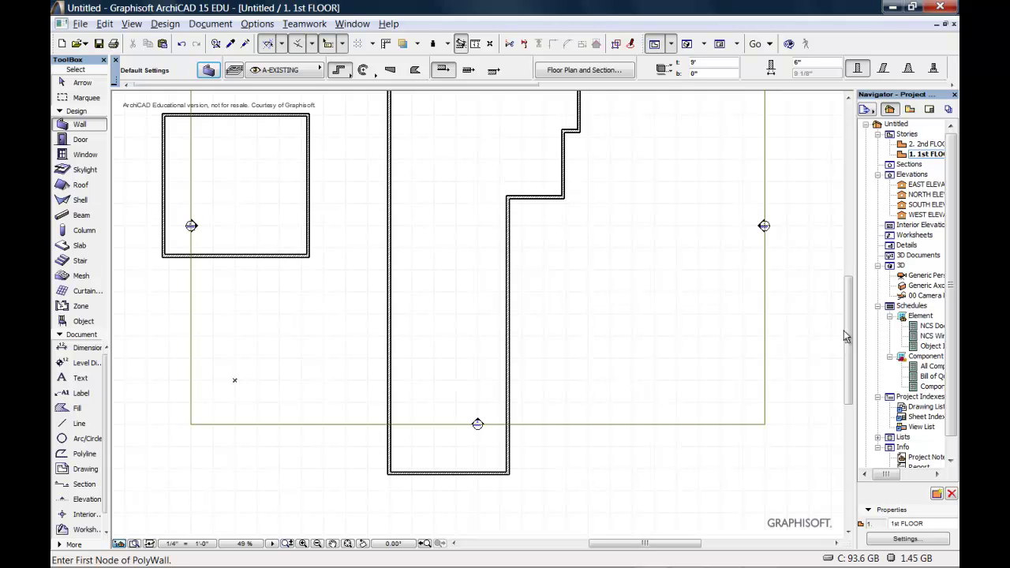
Switch to the Zone tool and set it to fill wall-enclosed areas with a single click
mouse_move(847, 338)
mouse_down()
mouse_move(857, 309)
mouse_move(857, 325)
mouse_up()
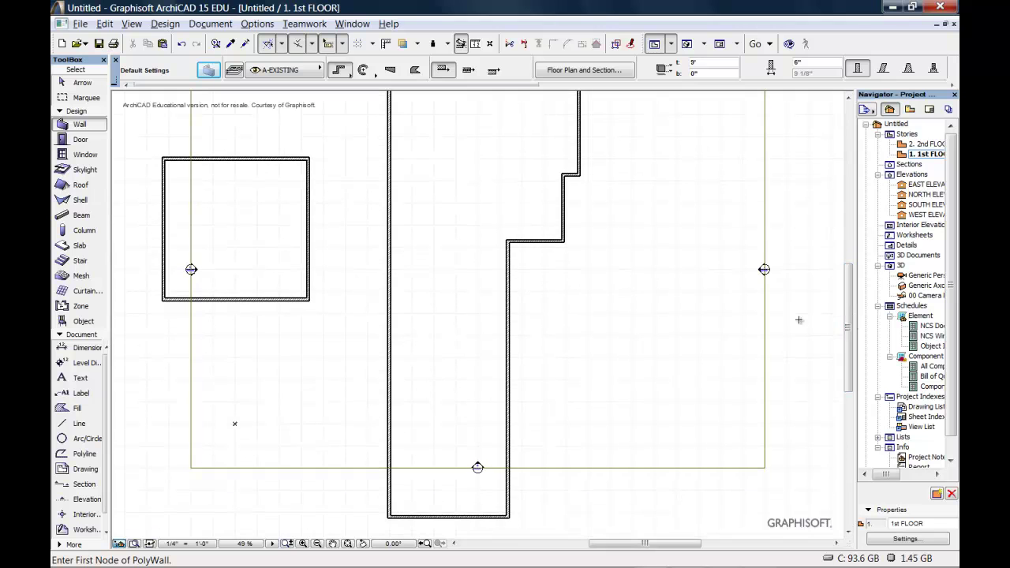
click(73, 308)
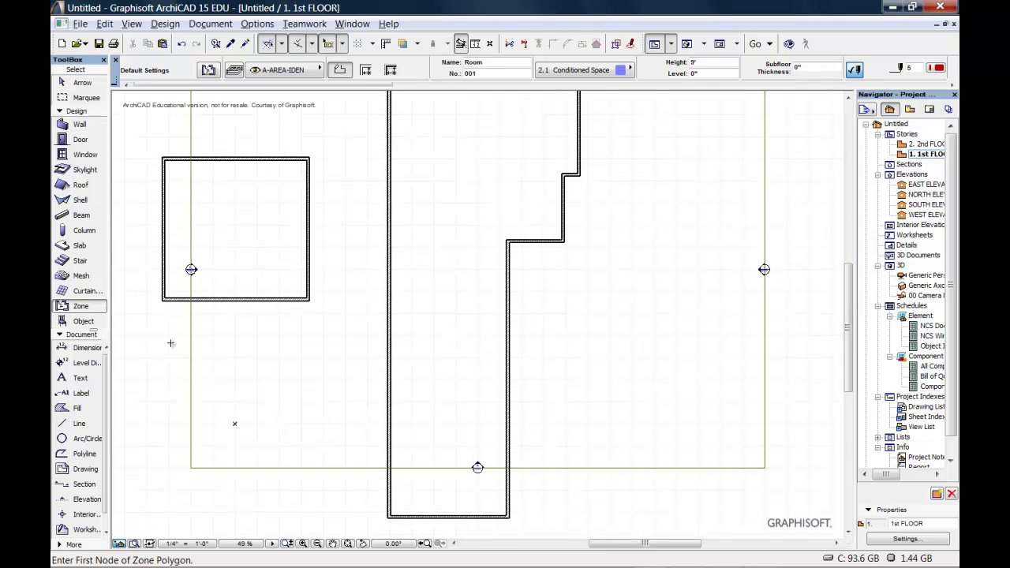
click(461, 214)
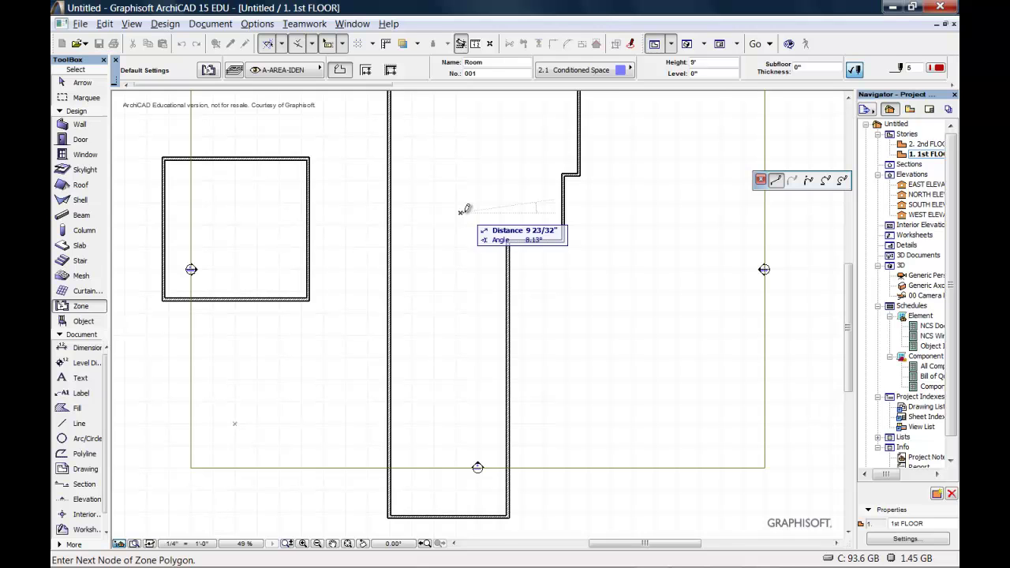
key(Escape)
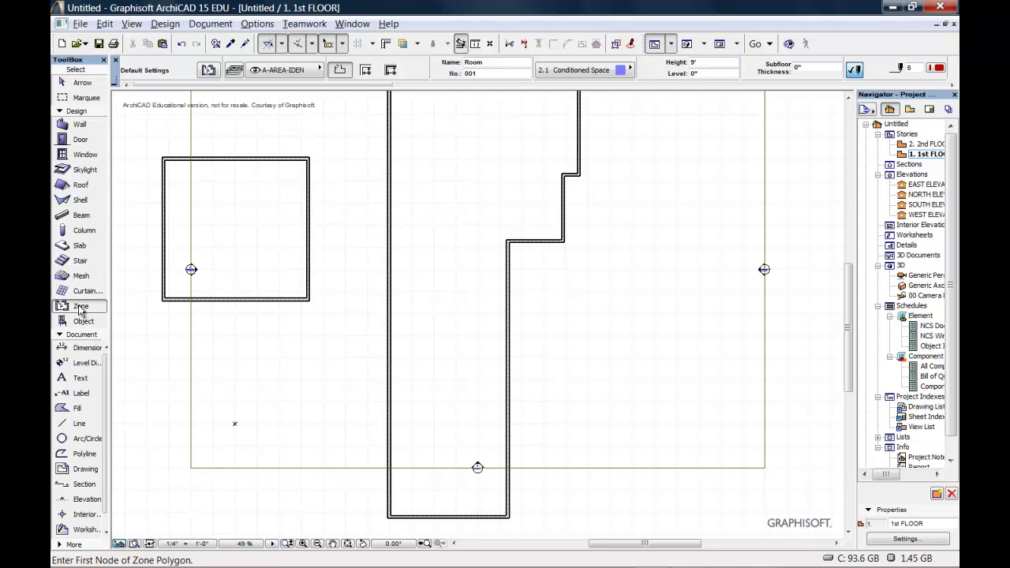
click(369, 72)
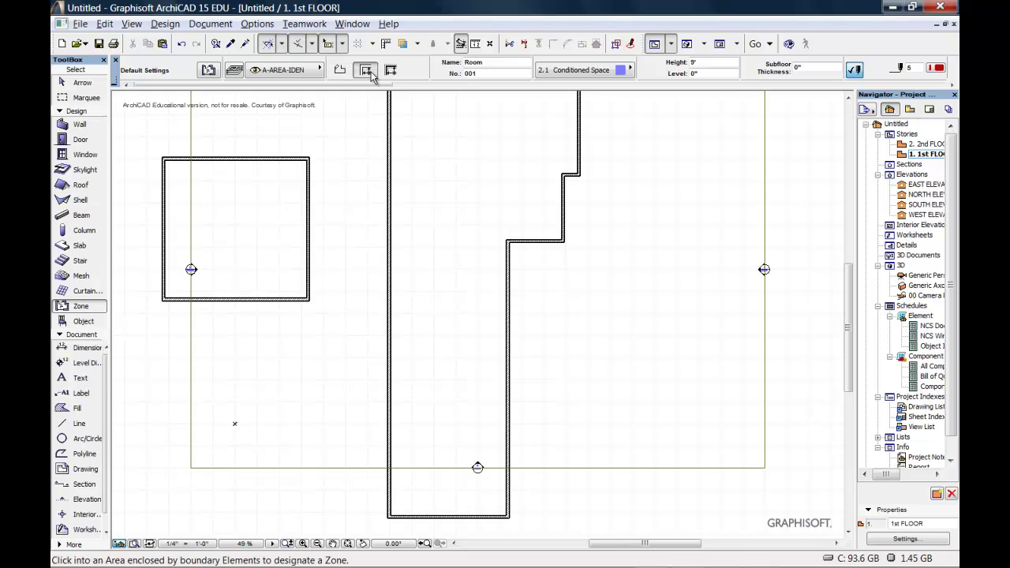
Place a Room 001 zone of 1,929 sq ft inside the house walls and zoom in to check its stamp
click(465, 176)
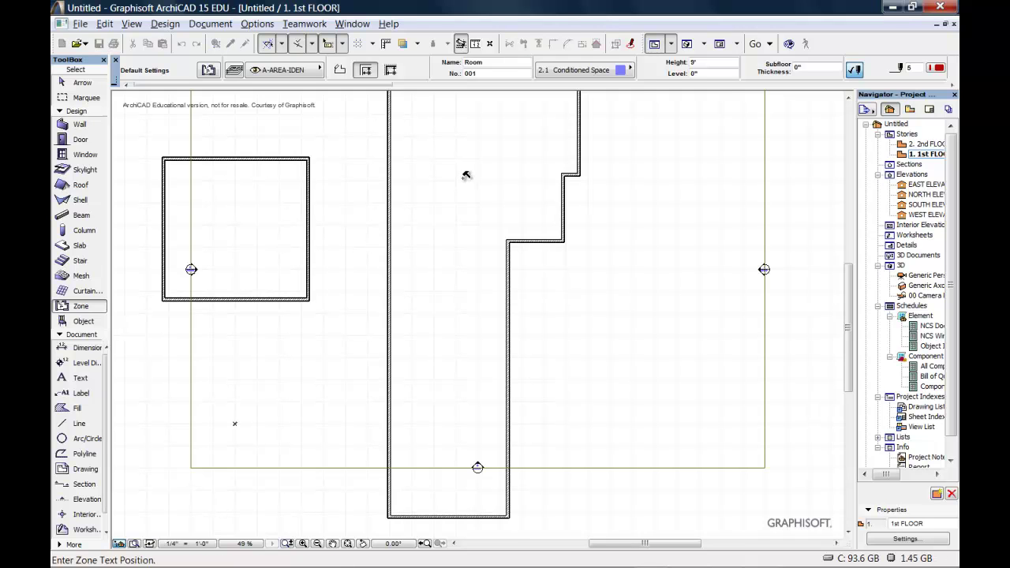
click(466, 175)
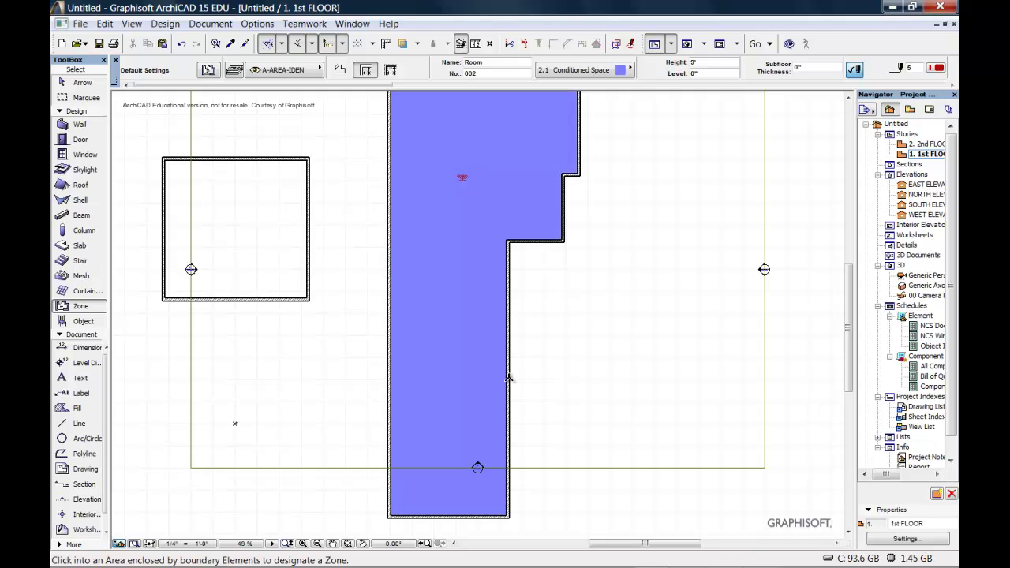
click(302, 544)
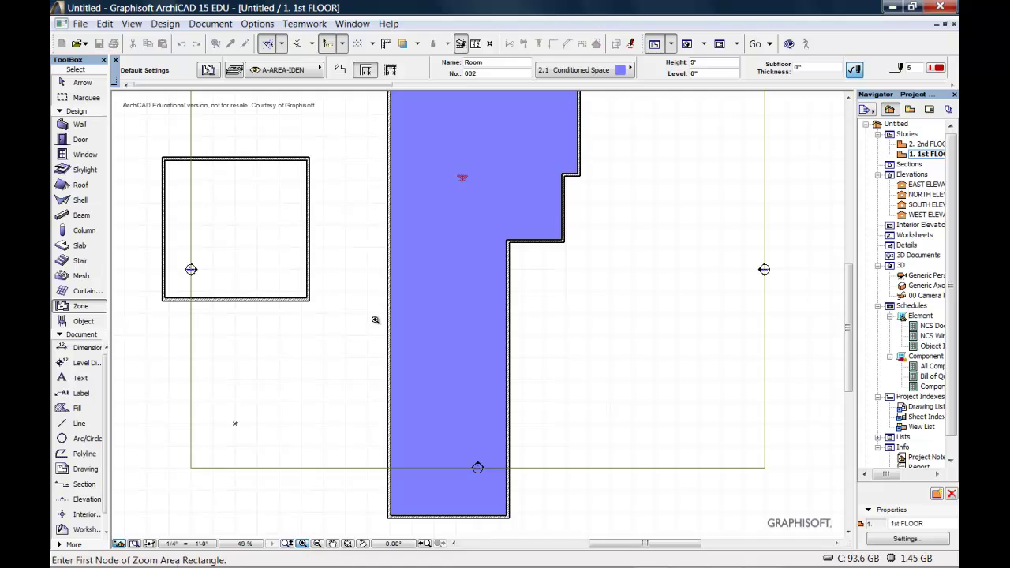
click(452, 187)
click(475, 170)
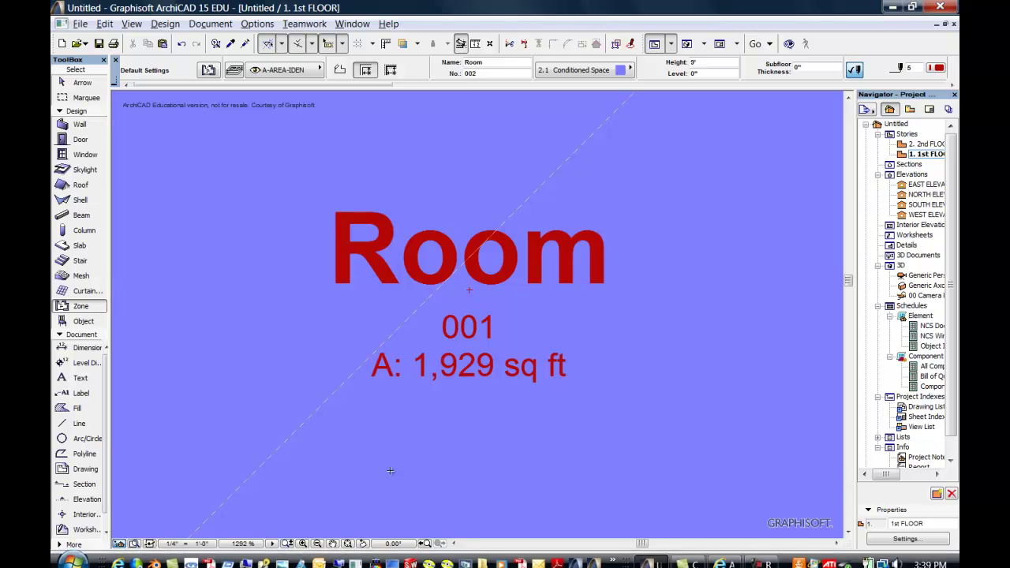
click(347, 543)
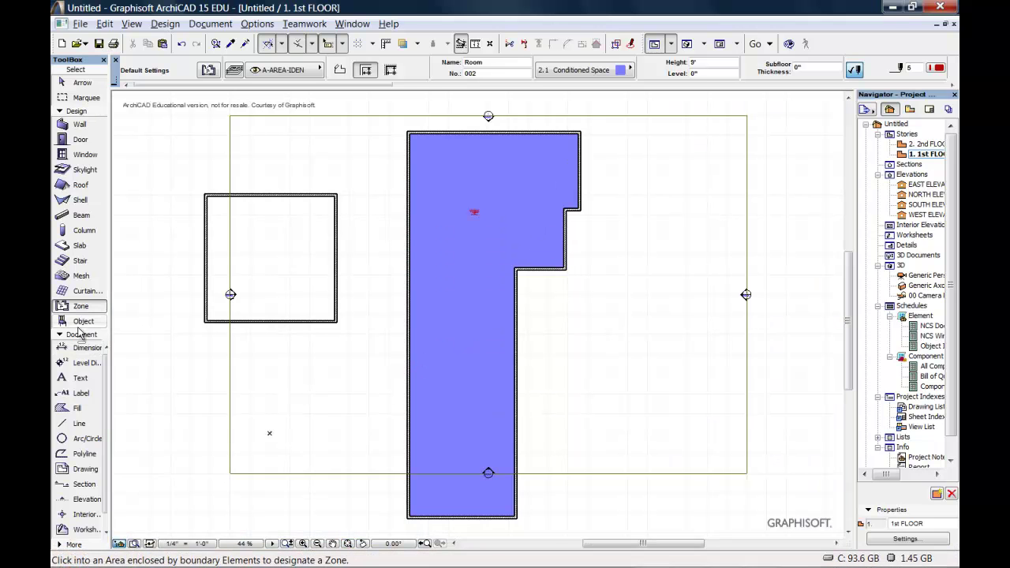
Place the Room 002 zone inside the square walls and zoom onto its 642 sq ft stamp
click(263, 259)
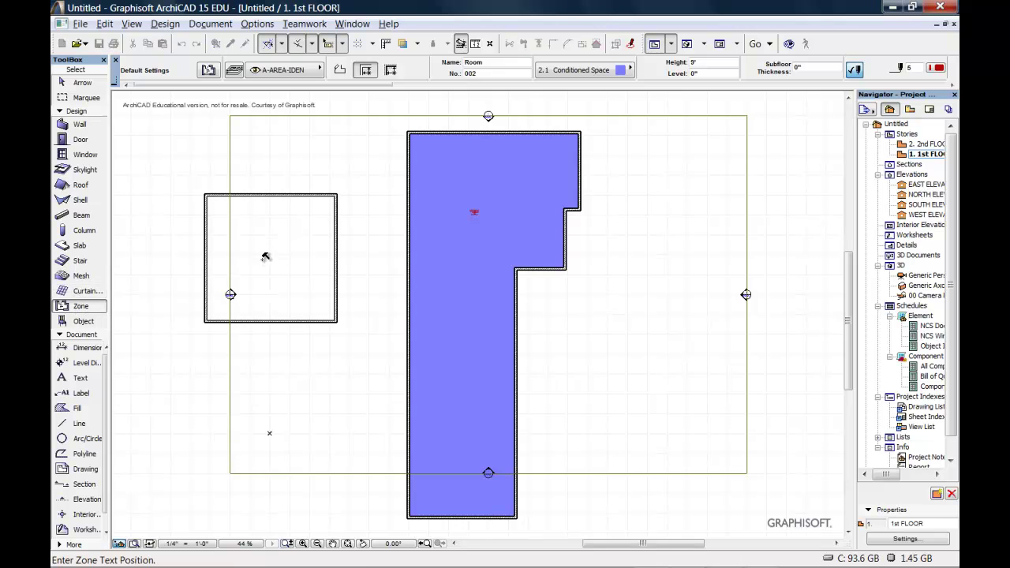
click(264, 257)
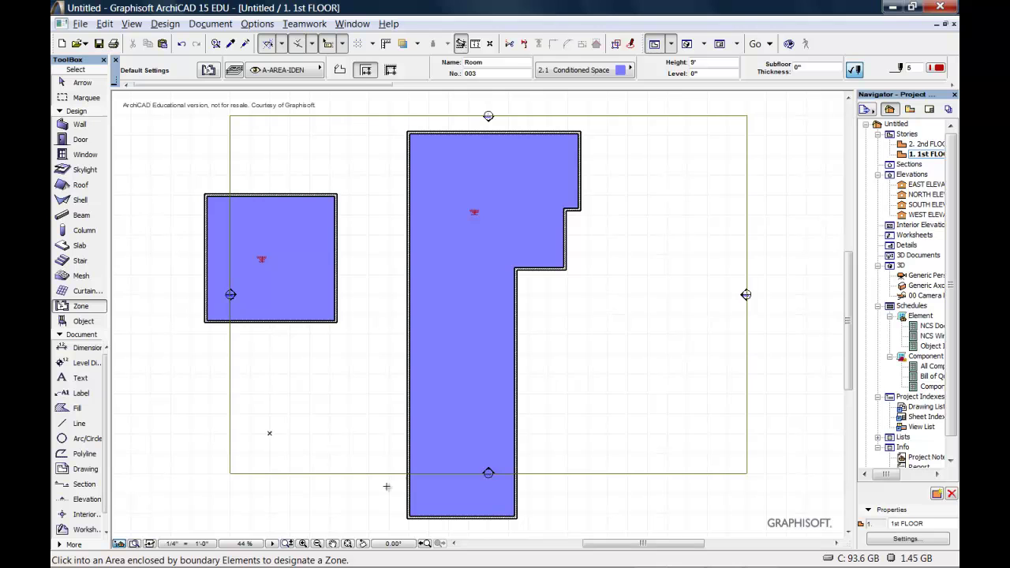
click(303, 544)
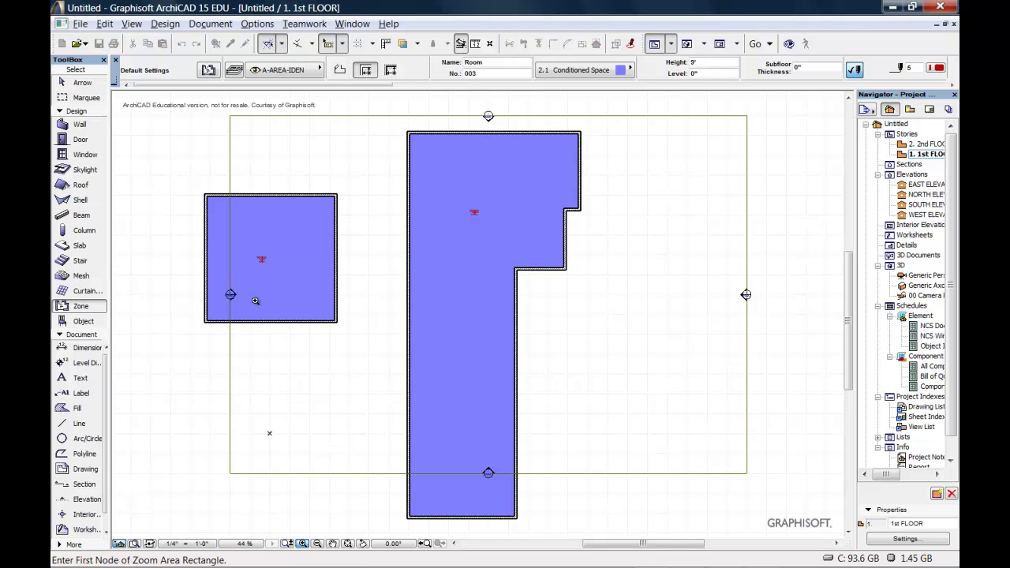
click(252, 269)
click(278, 249)
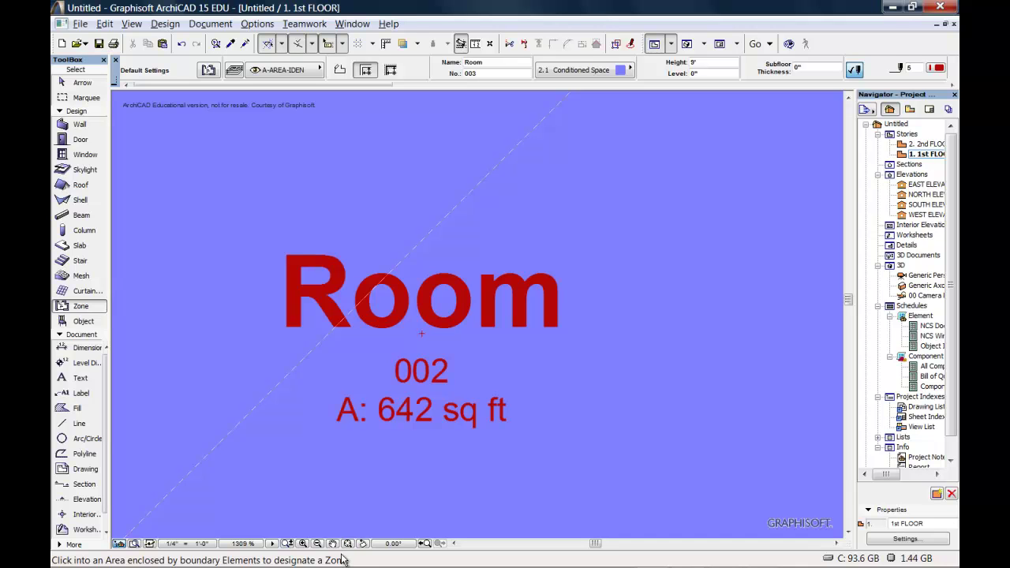
Fit the plan in view, then zoom onto the house's Room 001 stamp reading 1,929 sq ft
click(348, 544)
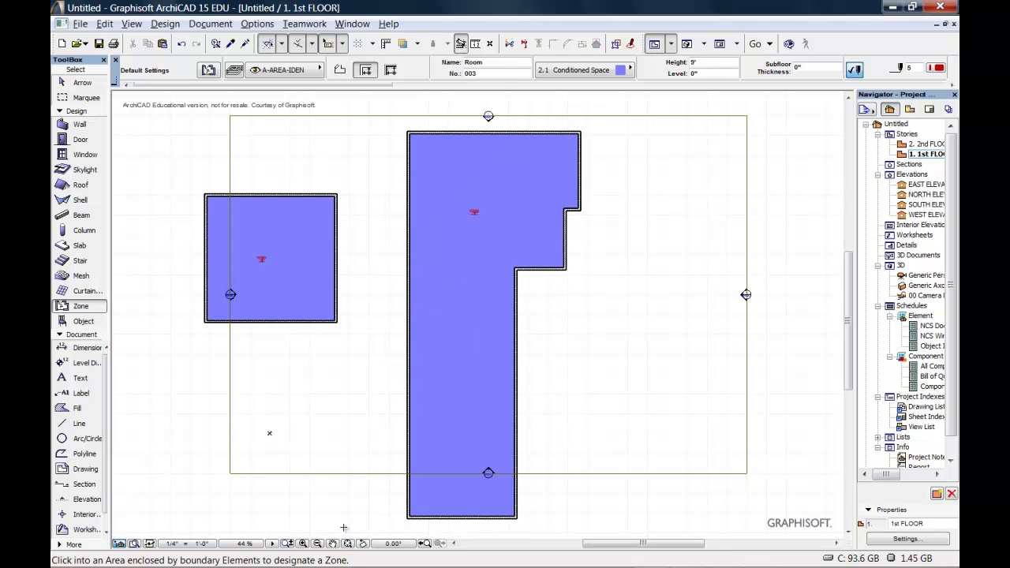
click(303, 543)
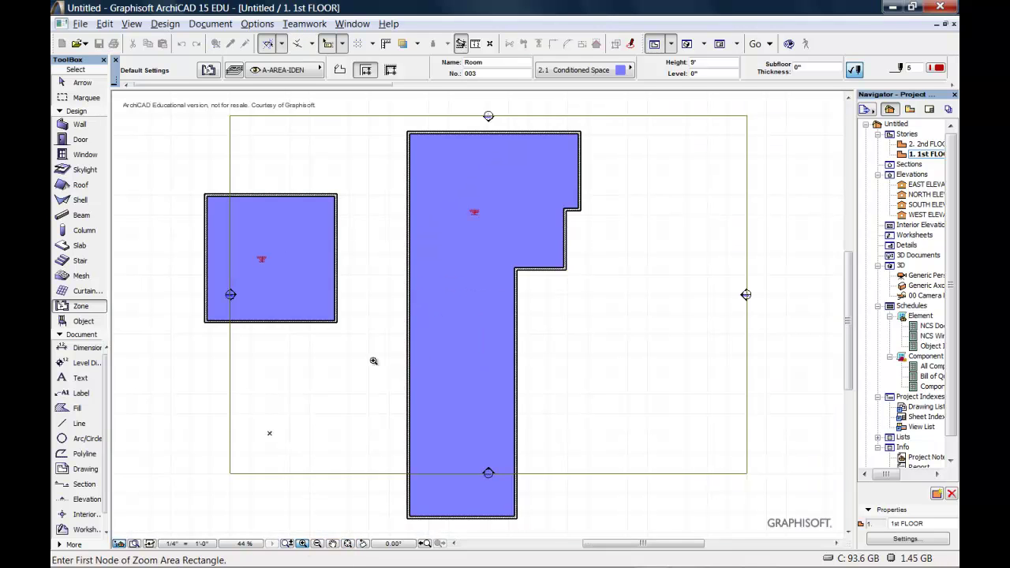
click(463, 220)
click(483, 206)
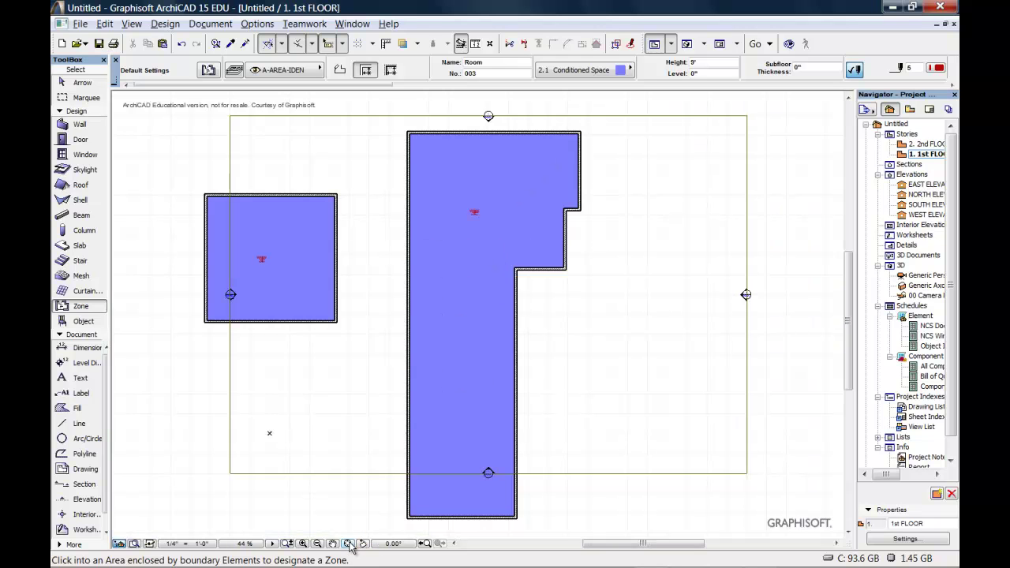
click(350, 544)
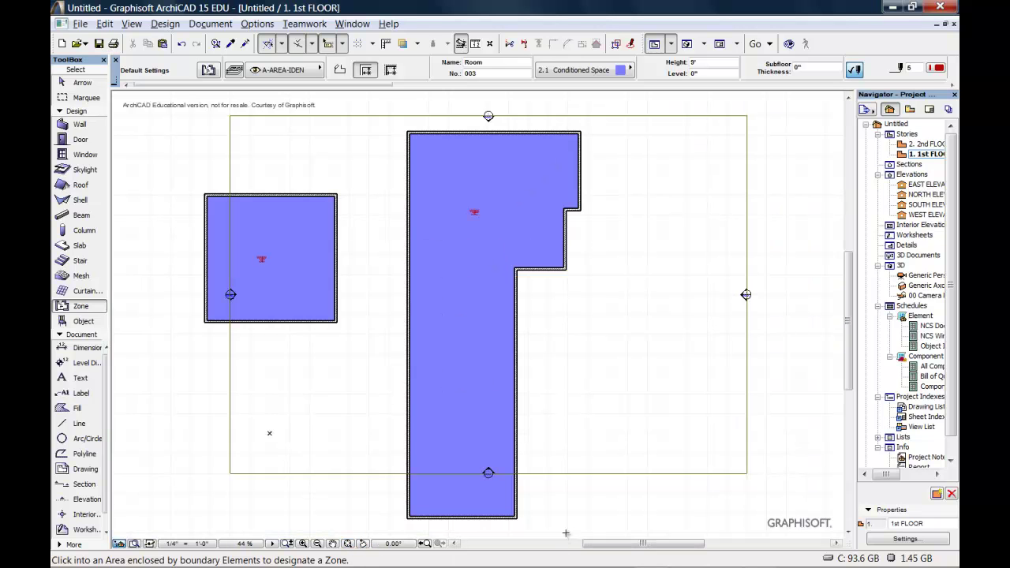